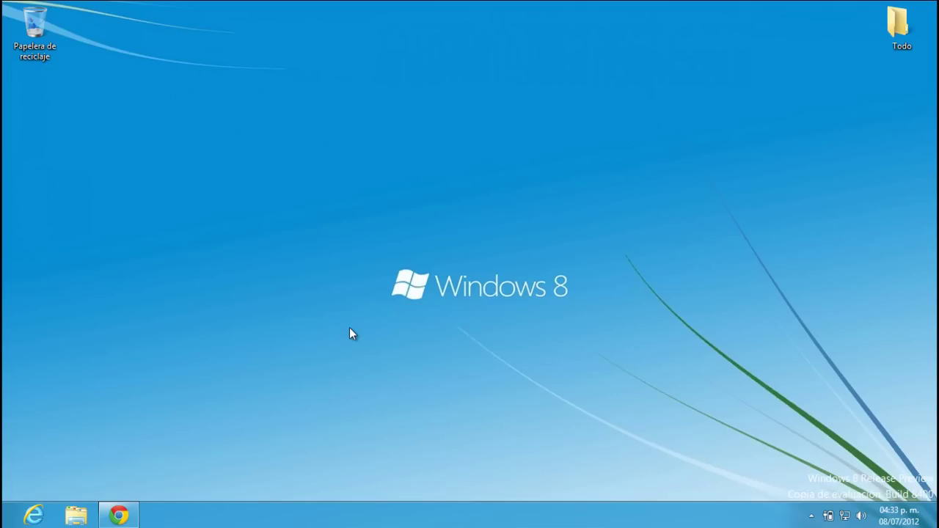
# Step: Check the installed Windows version by running winver, and dismiss the version information
pyautogui.press('super+r')
pyautogui.write('winver')
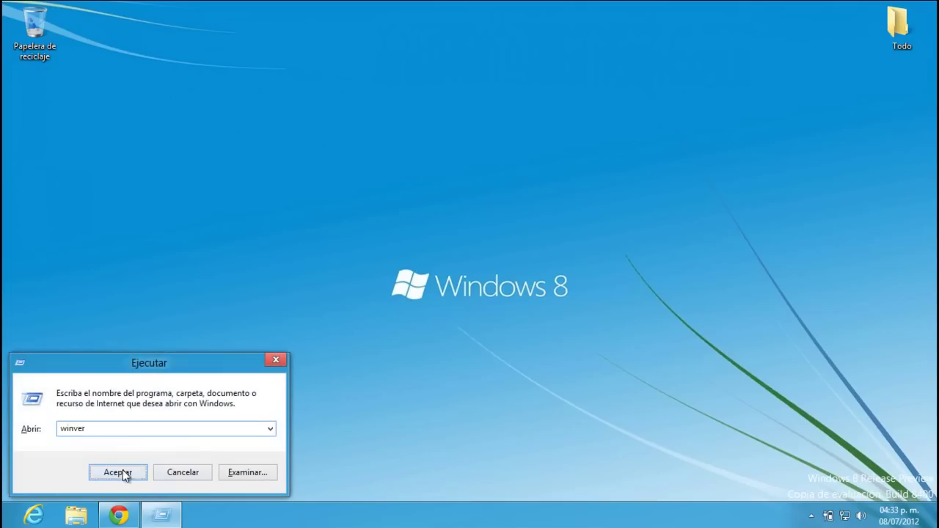
pyautogui.click(123, 474)
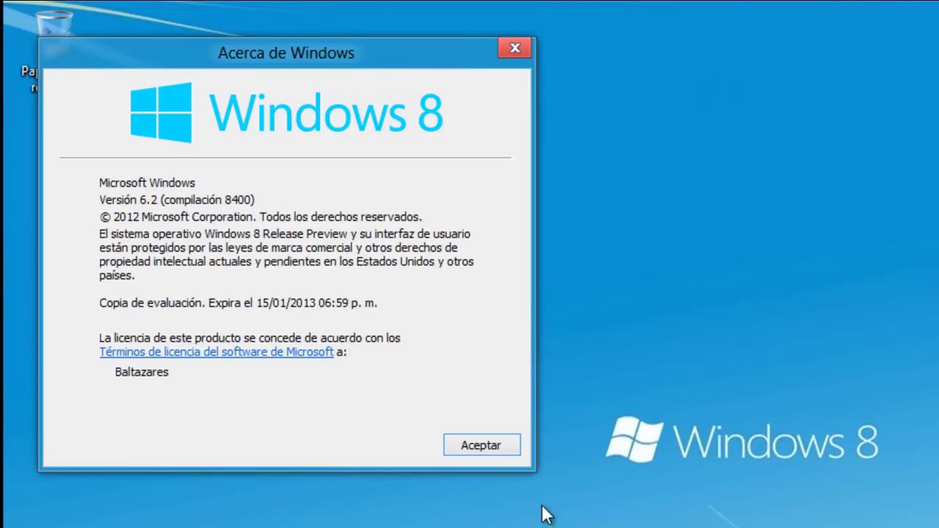
pyautogui.click(506, 442)
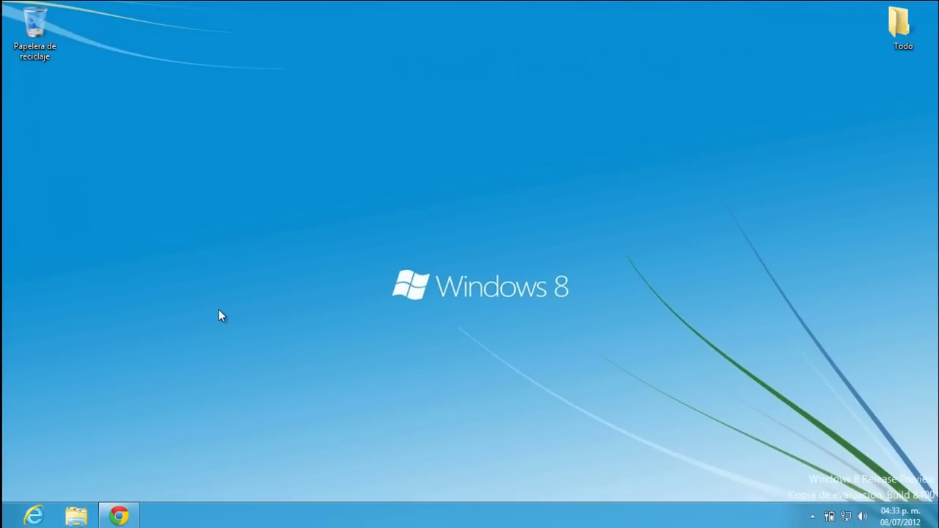
# Step: Switch to Chrome, read the "Acelerar Velocidad de Windows" instructions in the Optimizar Windows 8 article, and return to the desktop
pyautogui.click(119, 516)
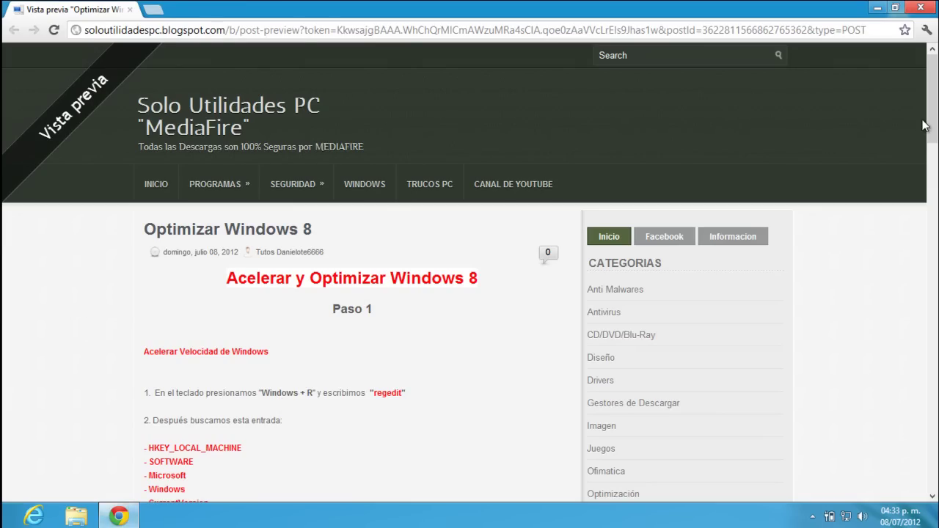
pyautogui.scroll(-1, 469, 242)
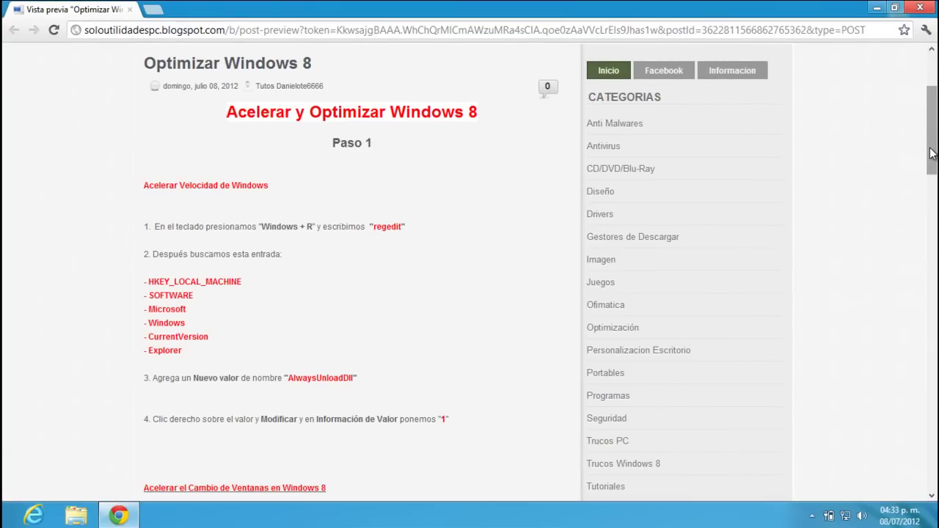
pyautogui.click(879, 8)
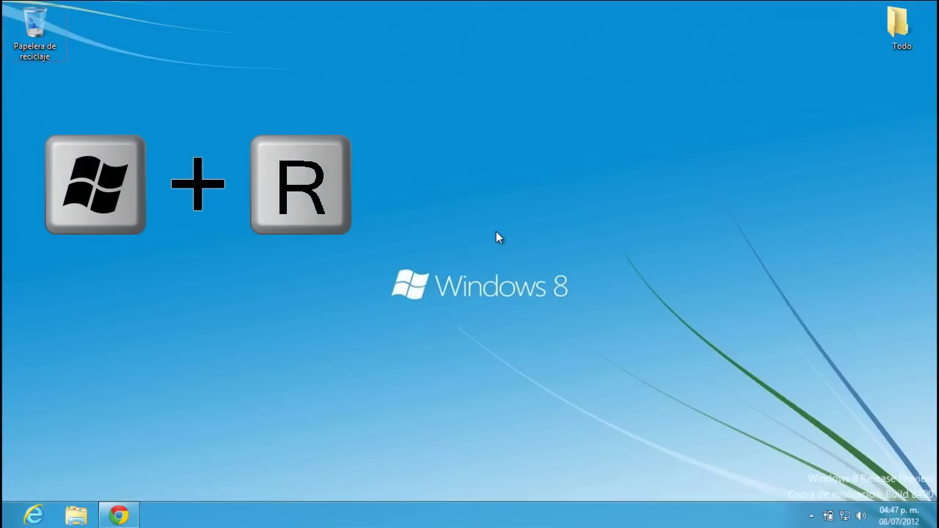
# Step: Launch the Registry Editor by running regedit, and allow it to make changes
pyautogui.press('super+r')
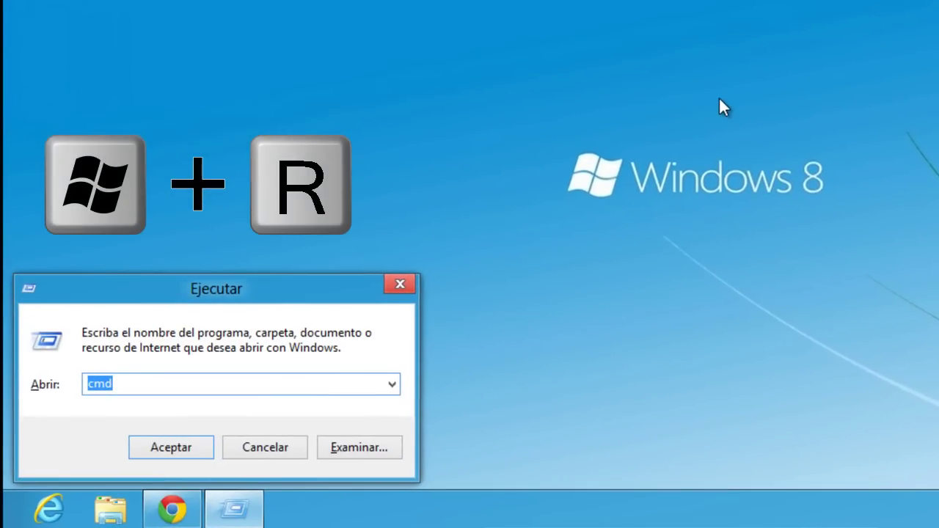
pyautogui.press('BackSpace')
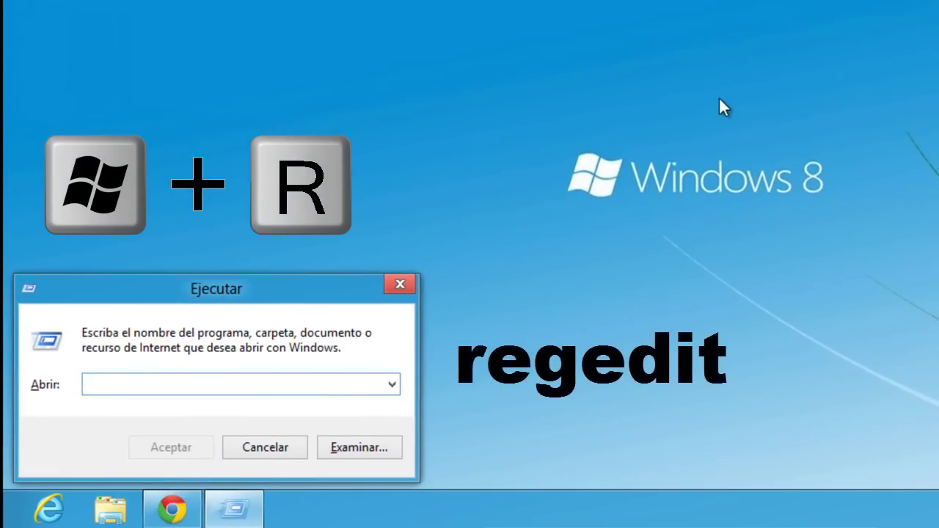
pyautogui.write('regedit')
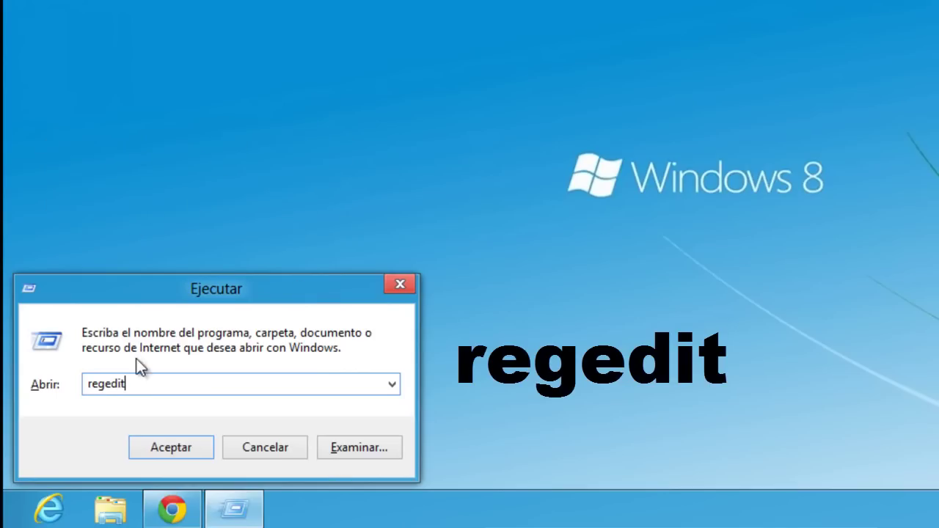
pyautogui.click(185, 446)
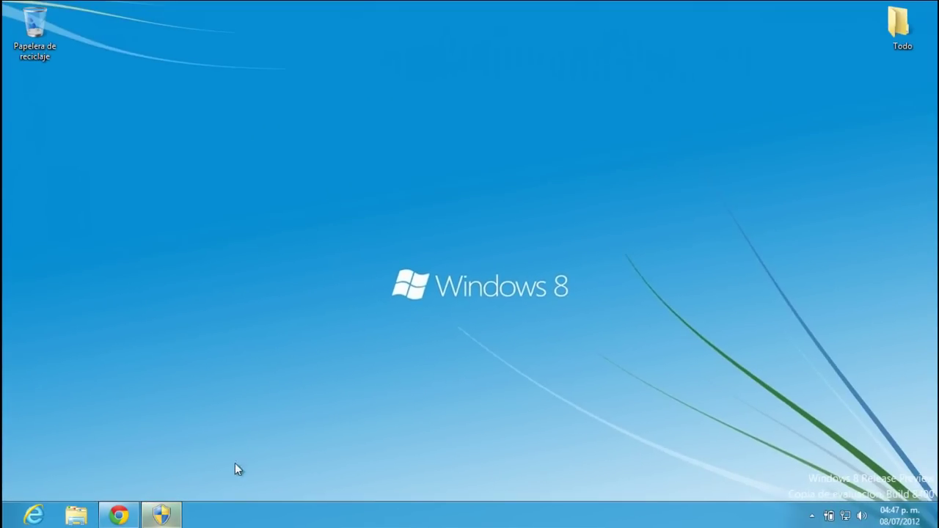
pyautogui.click(169, 523)
pyautogui.click(540, 275)
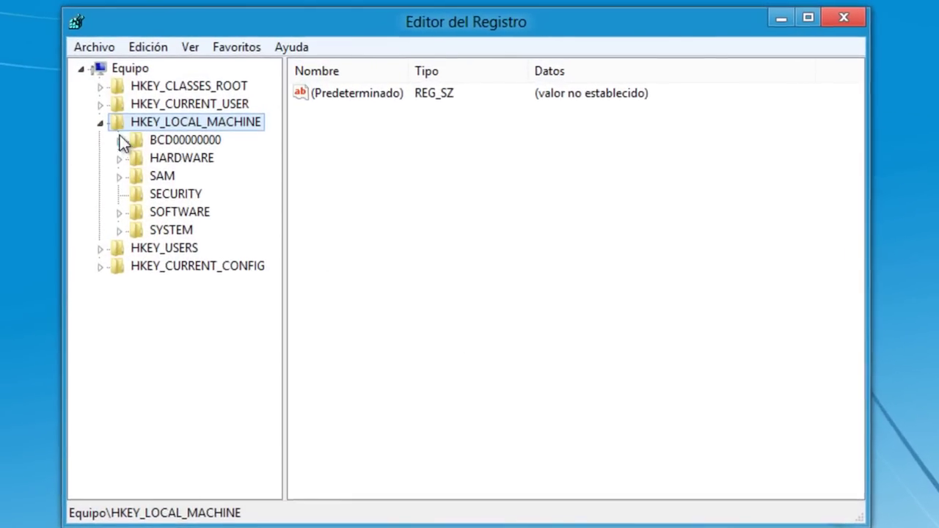
# Step: Expand the registry tree through HKEY_LOCAL_MACHINE and SOFTWARE to the subkeys of Microsoft
pyautogui.click(164, 114)
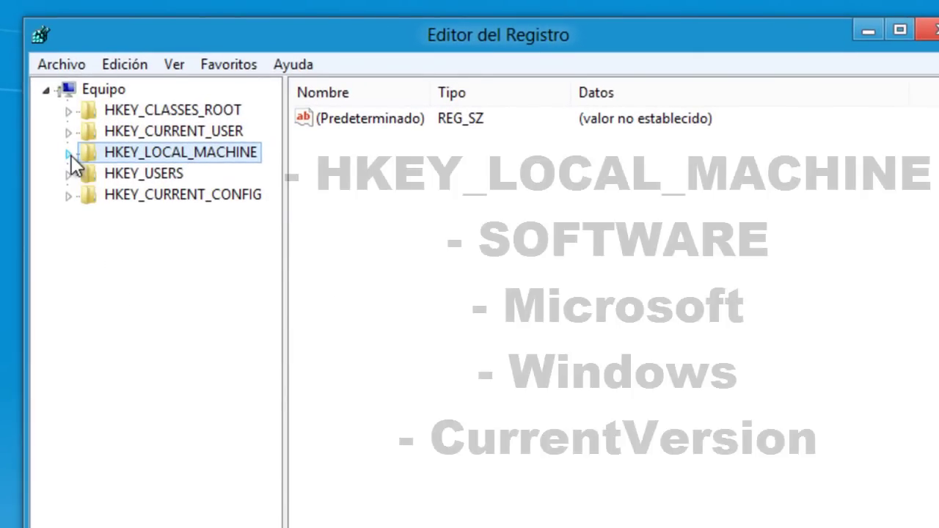
pyautogui.click(68, 153)
pyautogui.click(90, 258)
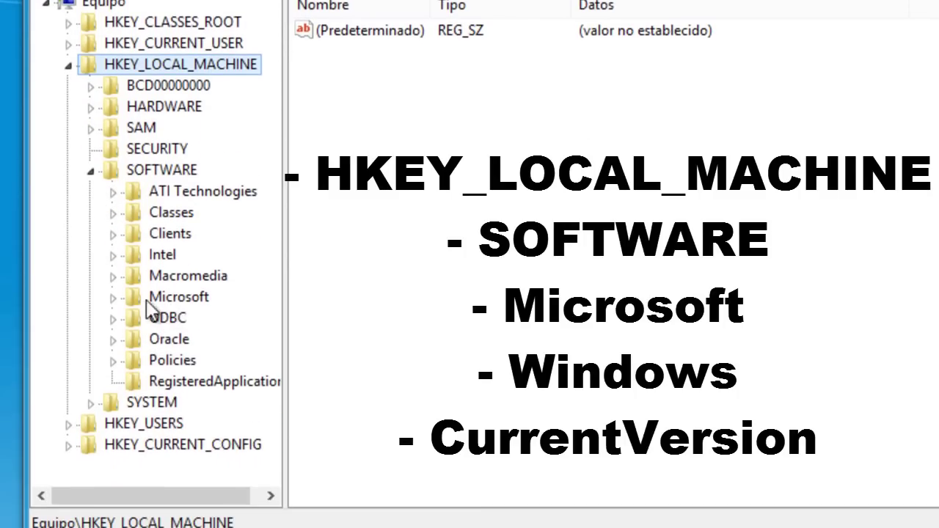
pyautogui.click(112, 297)
# Step: Expand Windows and CurrentVersion under the Microsoft key, and open the Explorer key
pyautogui.moveTo(156, 514); pyautogui.dragTo(174, 497)
pyautogui.moveTo(272, 110); pyautogui.dragTo(272, 419)
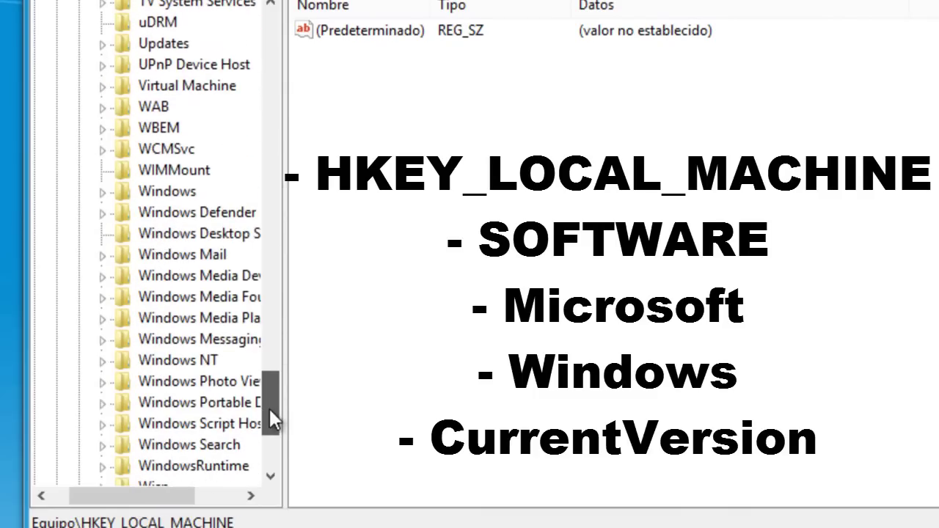
pyautogui.click(103, 192)
pyautogui.moveTo(154, 498); pyautogui.dragTo(170, 498)
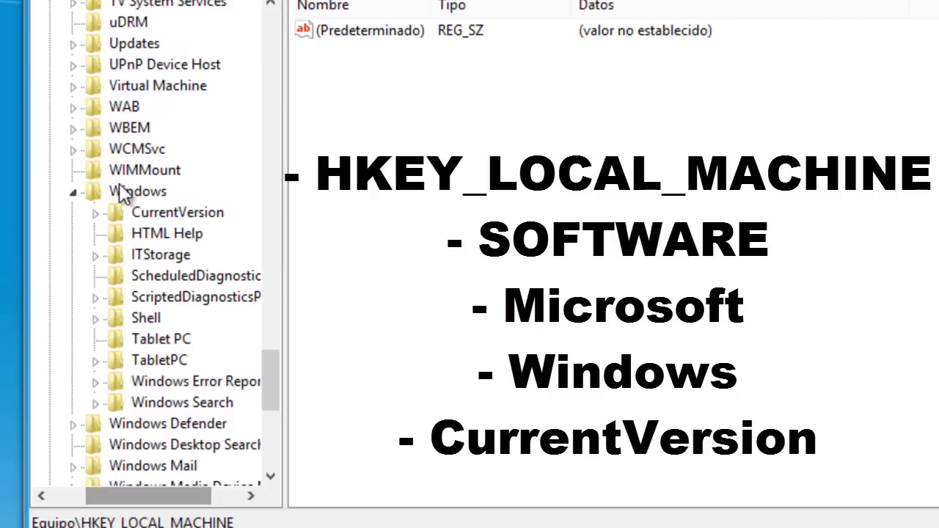
pyautogui.click(95, 213)
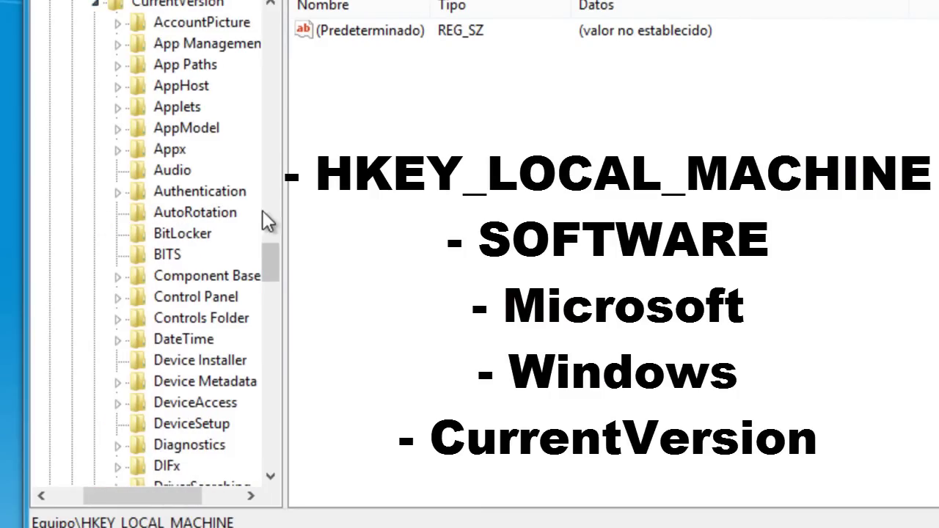
pyautogui.moveTo(275, 266); pyautogui.dragTo(272, 303)
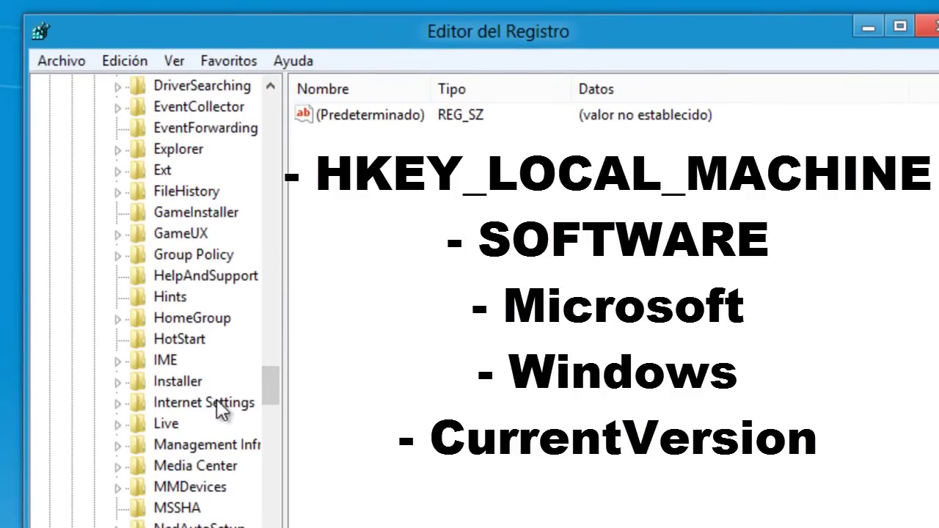
pyautogui.click(182, 147)
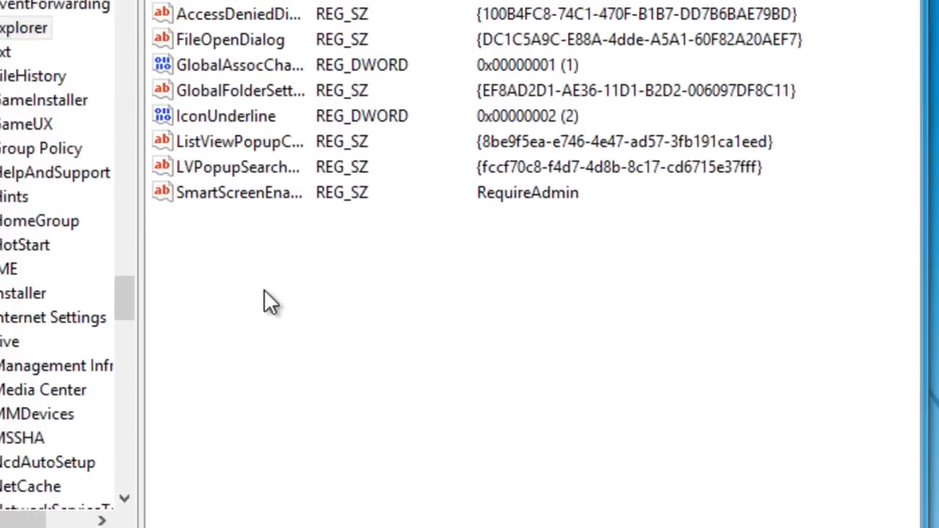
# Step: Create a new string value (Valor de cadena) in the Explorer key, keeping its default name
pyautogui.rightClick(394, 379)
pyautogui.moveTo(320, 301)
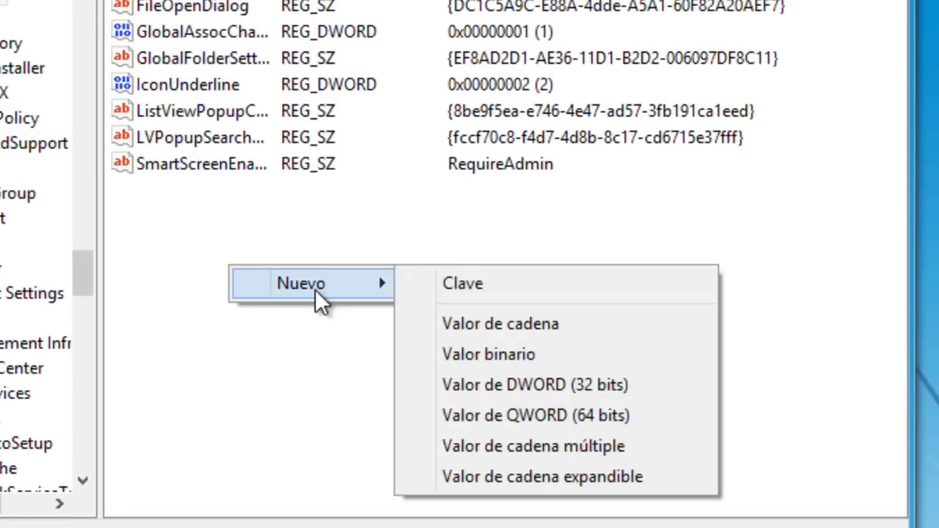
pyautogui.click(476, 331)
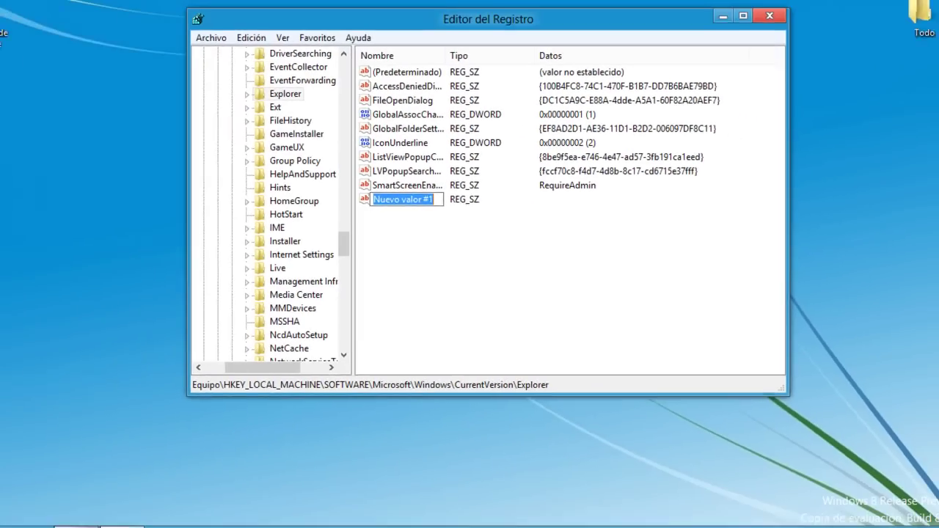
pyautogui.press('Return')
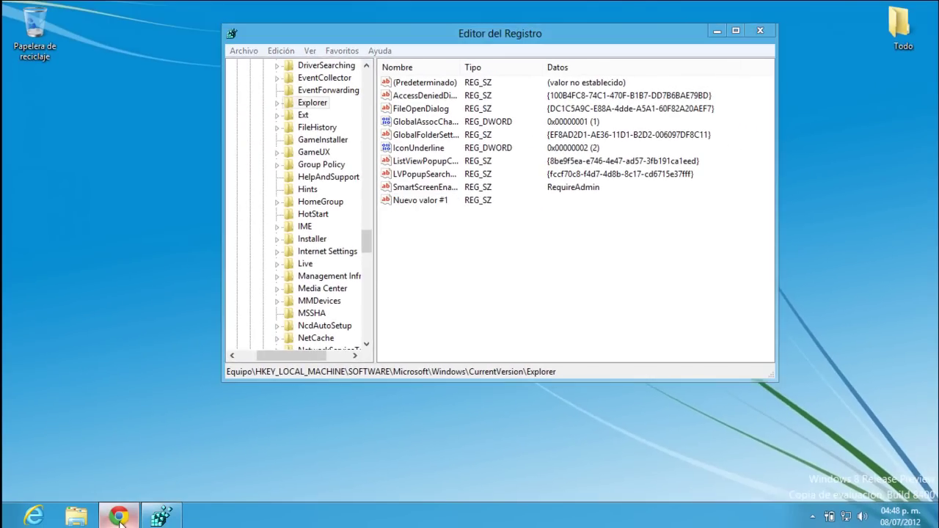
# Step: Switch to Chrome and copy the value name AlwaysUnloadDll from instruction 3 of the article
pyautogui.click(120, 518)
pyautogui.moveTo(931, 110); pyautogui.dragTo(930, 129)
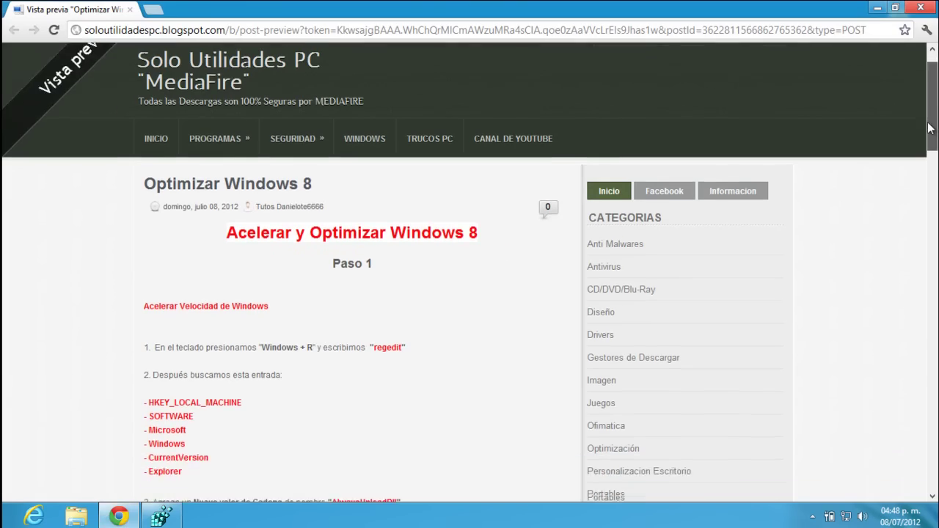
pyautogui.scroll(-2, 930, 128)
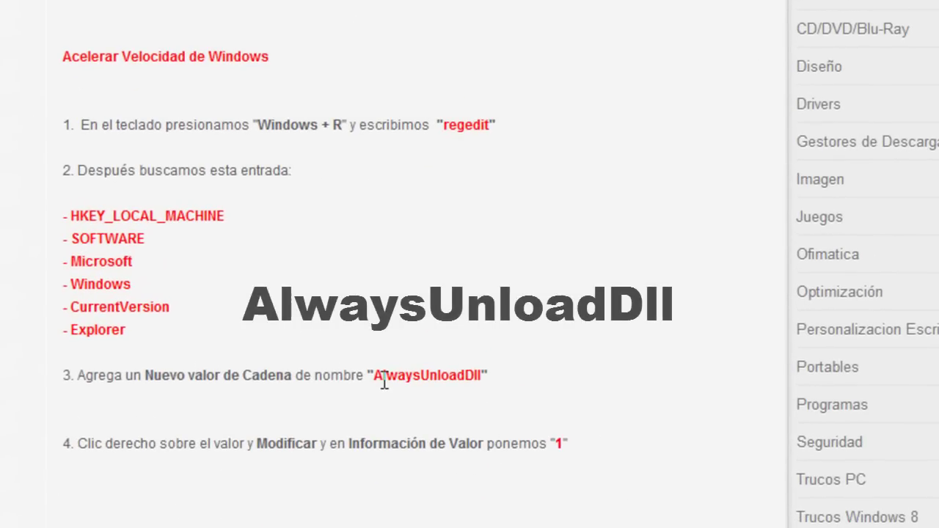
pyautogui.moveTo(374, 377); pyautogui.dragTo(485, 373)
pyautogui.rightClick(448, 378)
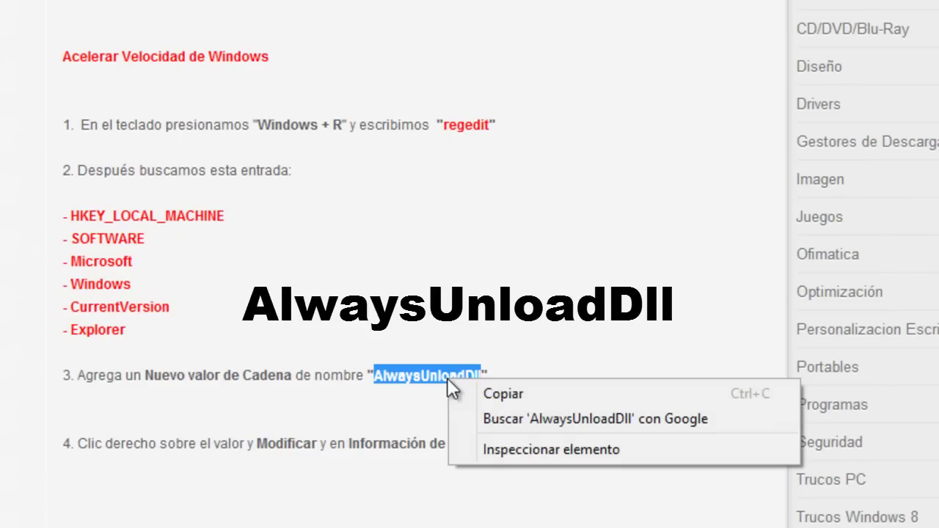
pyautogui.click(468, 392)
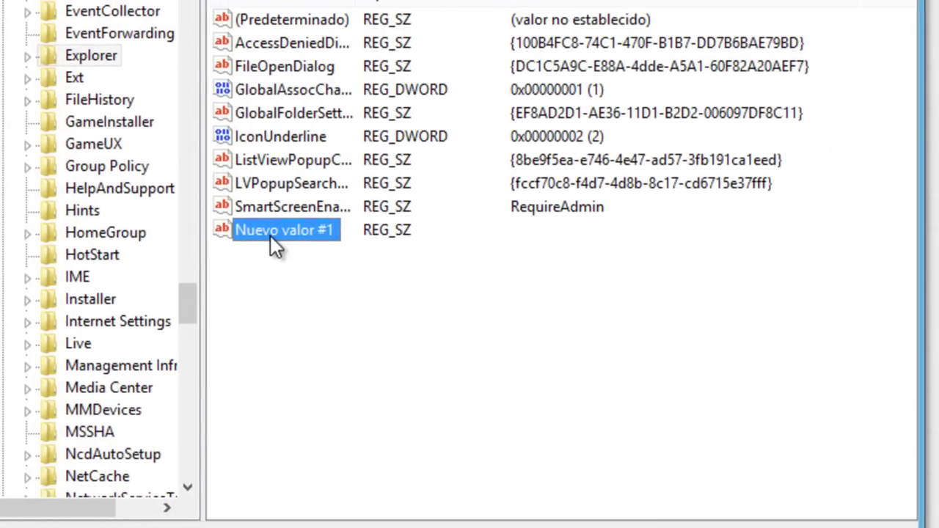
# Step: Rename the new string value in the Registry Editor's Explorer key by pasting the copied name AlwaysUnloadDll
pyautogui.rightClick(270, 235)
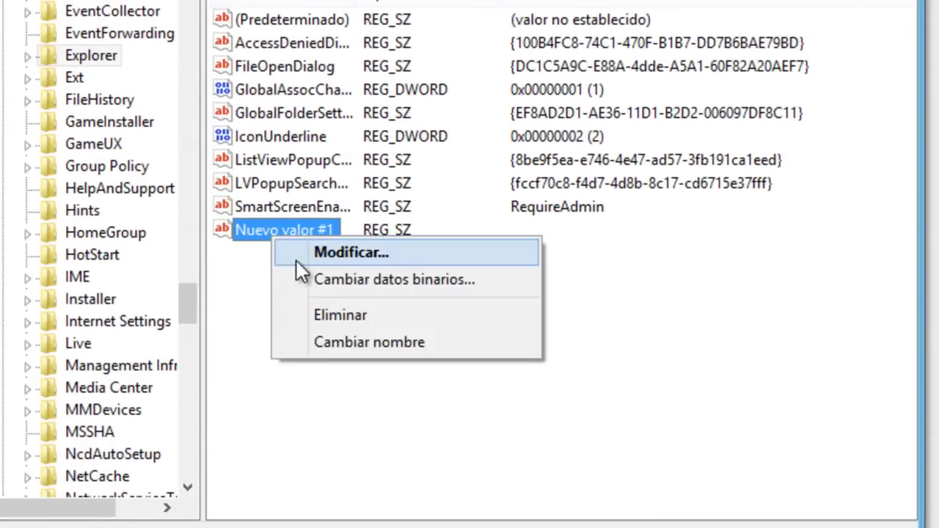
pyautogui.click(326, 342)
pyautogui.rightClick(283, 235)
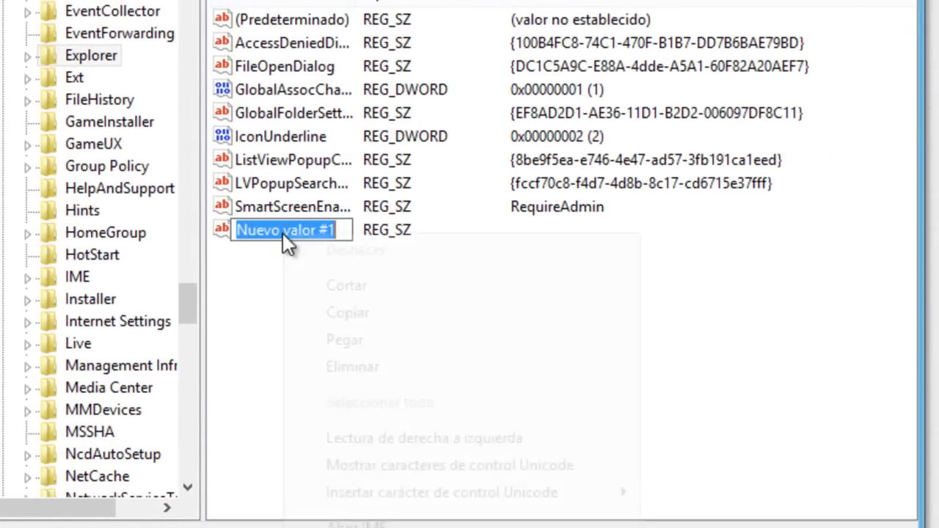
pyautogui.click(328, 340)
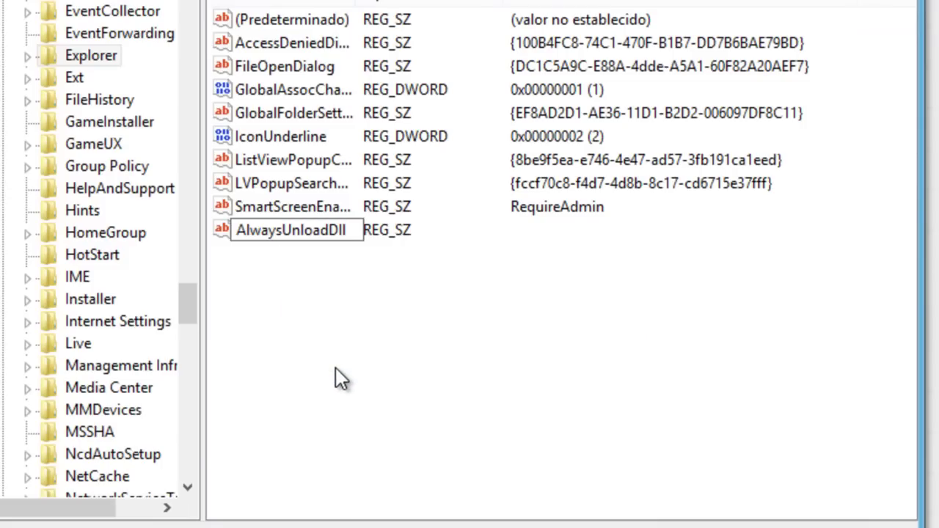
pyautogui.press('Return')
# Step: Set the value data of AlwaysUnloadDll to 1
pyautogui.rightClick(271, 236)
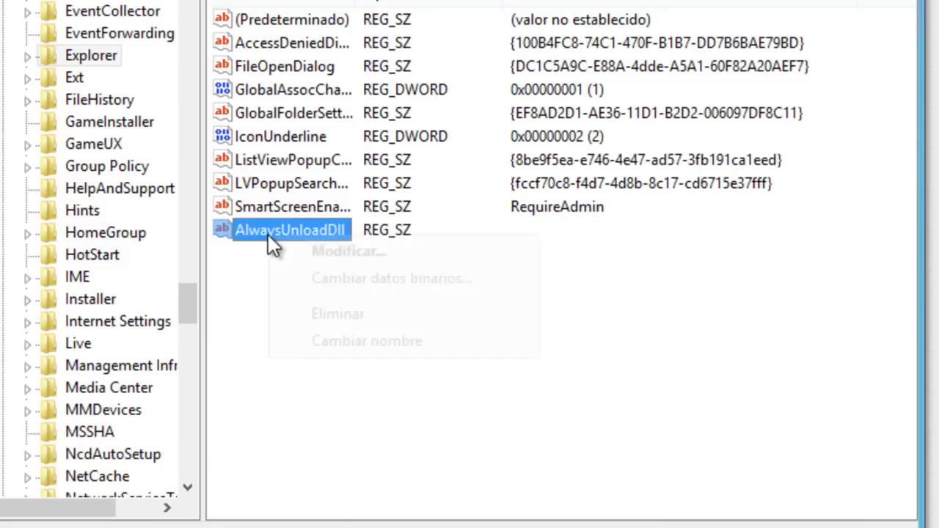
pyautogui.click(293, 249)
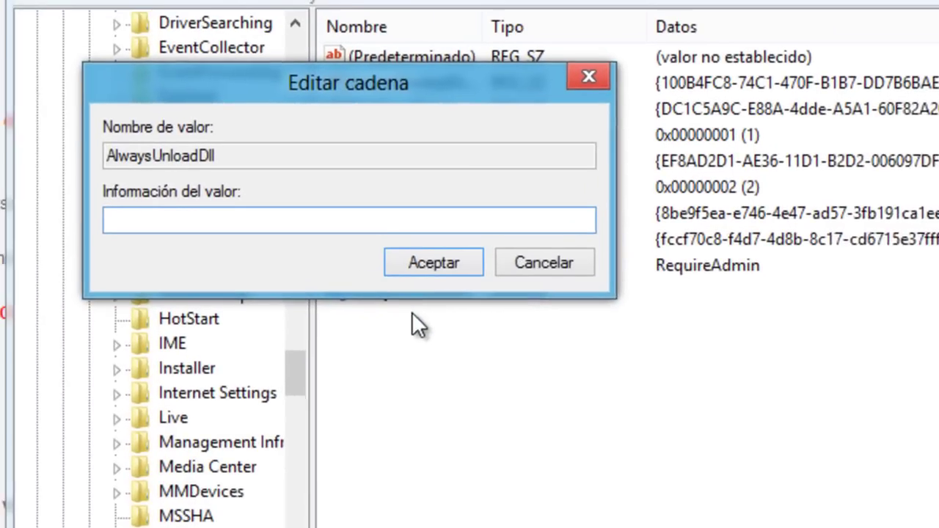
pyautogui.write('1')
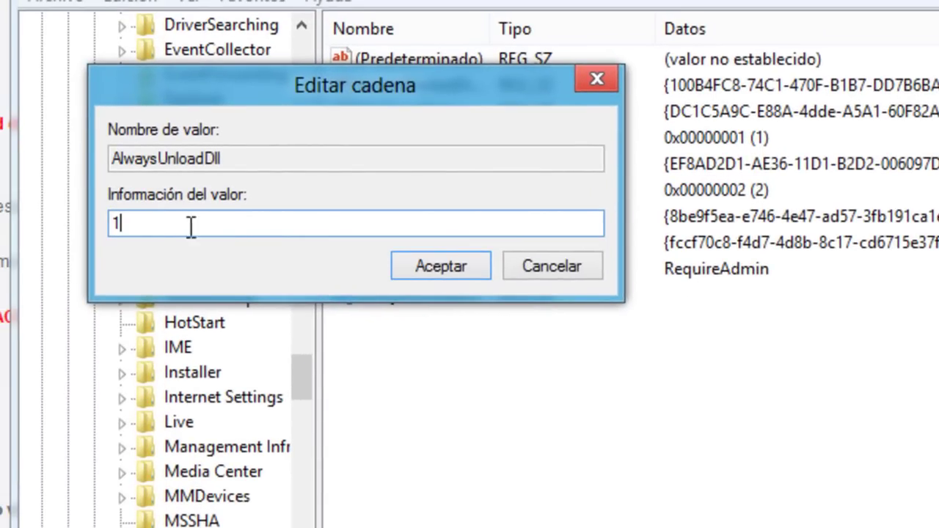
pyautogui.click(414, 265)
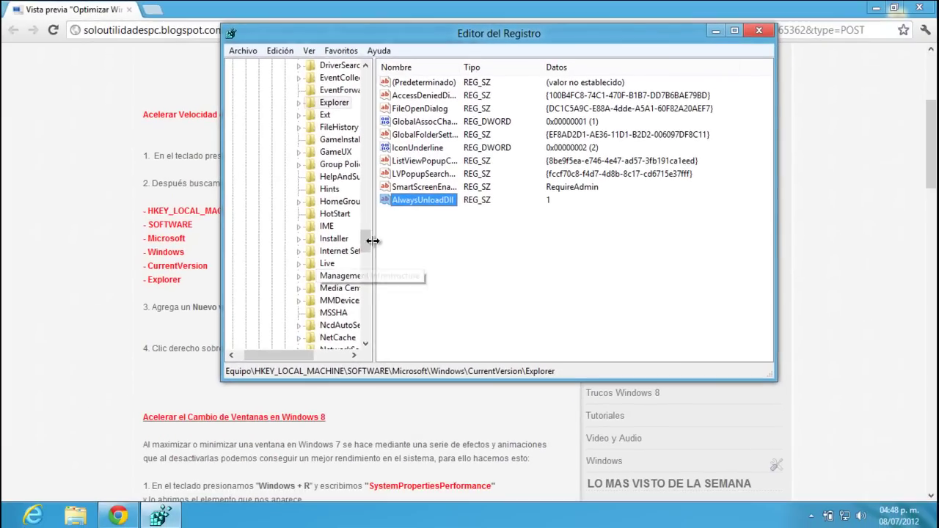
pyautogui.moveTo(305, 327); pyautogui.dragTo(309, 282)
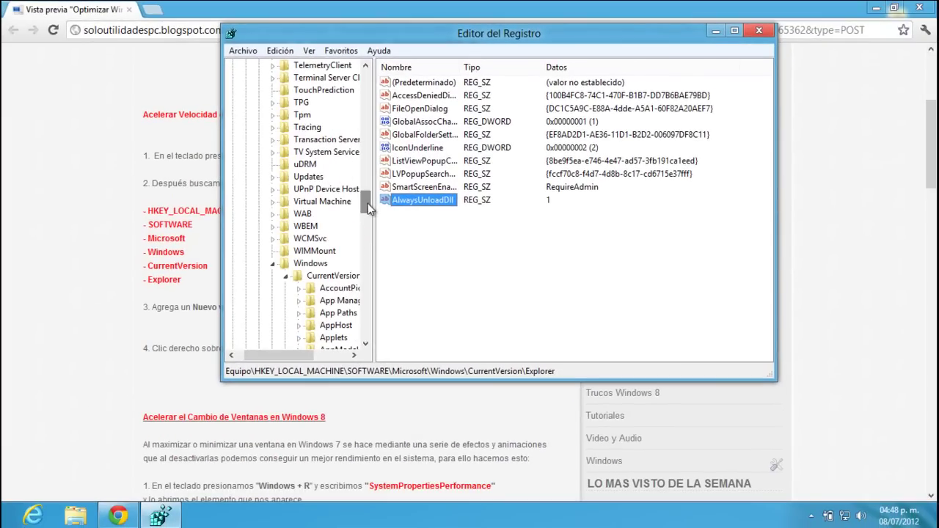
pyautogui.click(333, 275)
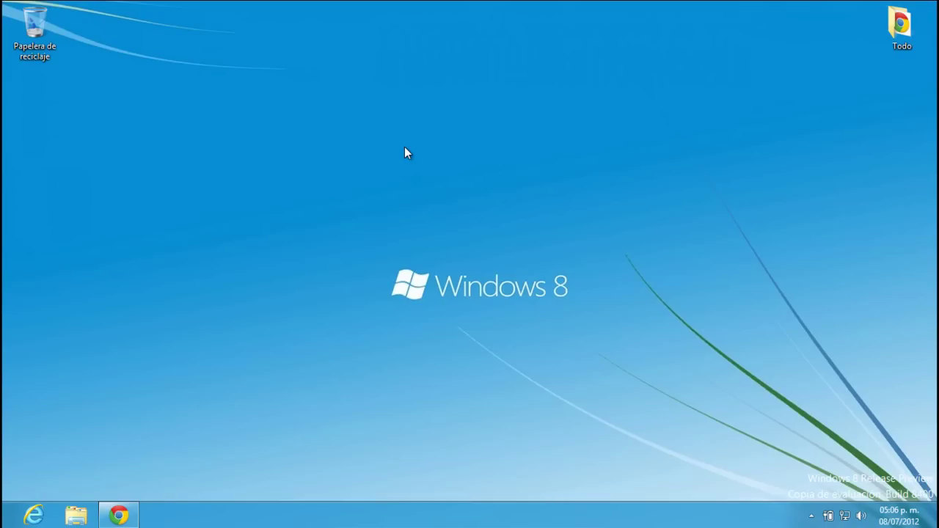
# Step: Switch to Chrome and copy the command SystemPropertiesPerformance from instruction 1 of the section on improving Windows 8 performance
pyautogui.click(119, 515)
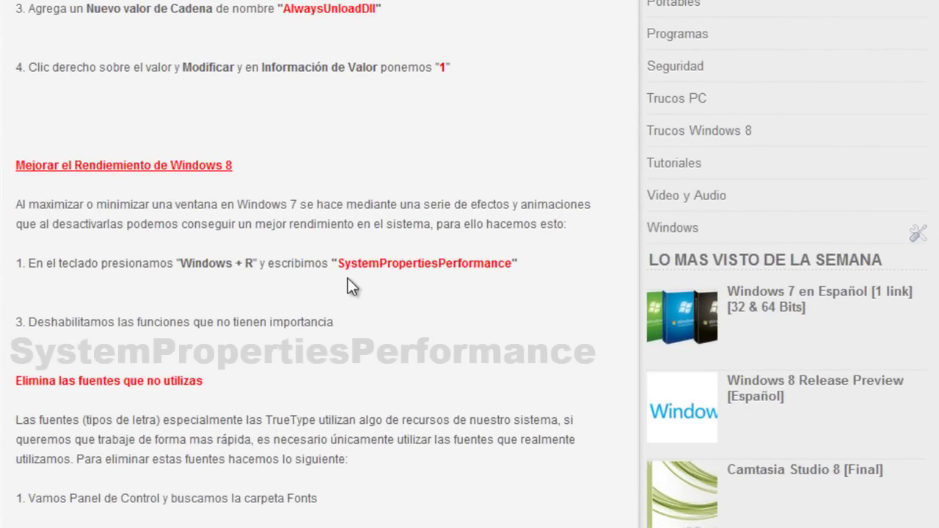
pyautogui.moveTo(340, 265); pyautogui.dragTo(513, 265)
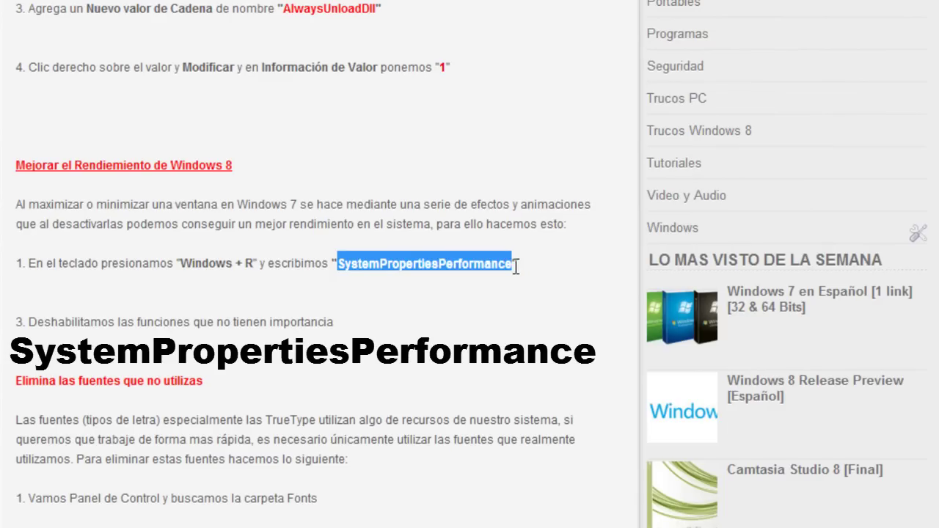
pyautogui.rightClick(494, 261)
pyautogui.click(514, 270)
pyautogui.click(454, 276)
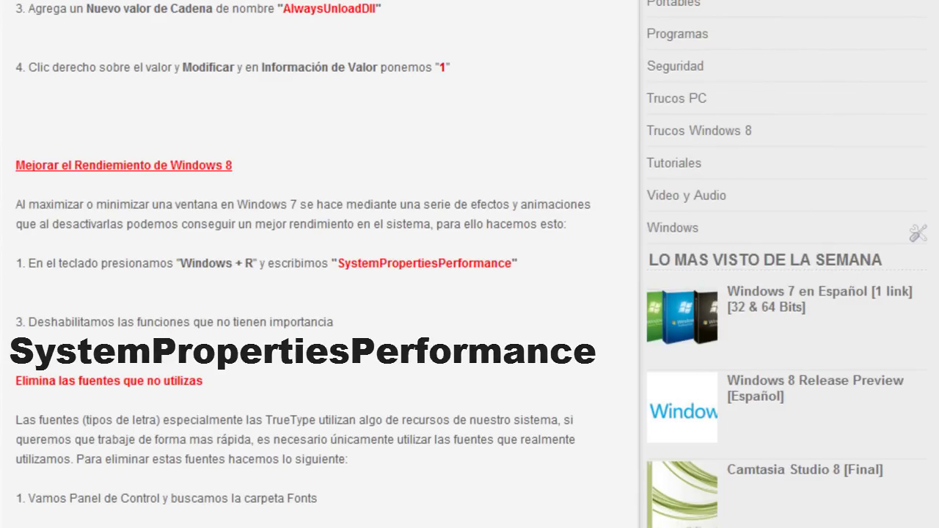
# Step: Show the desktop and run the copied command SystemPropertiesPerformance to open the performance options
pyautogui.press('super+d')
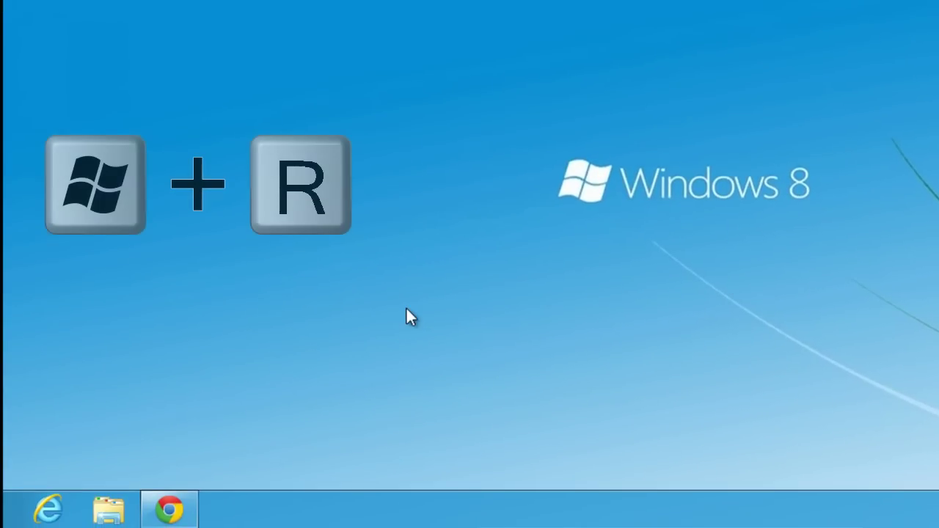
pyautogui.press('super+r')
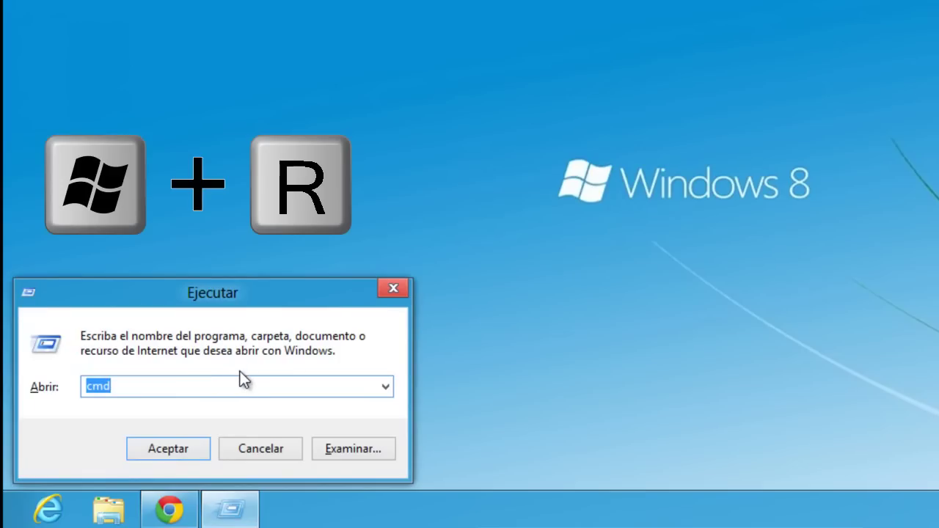
pyautogui.press('BackSpace')
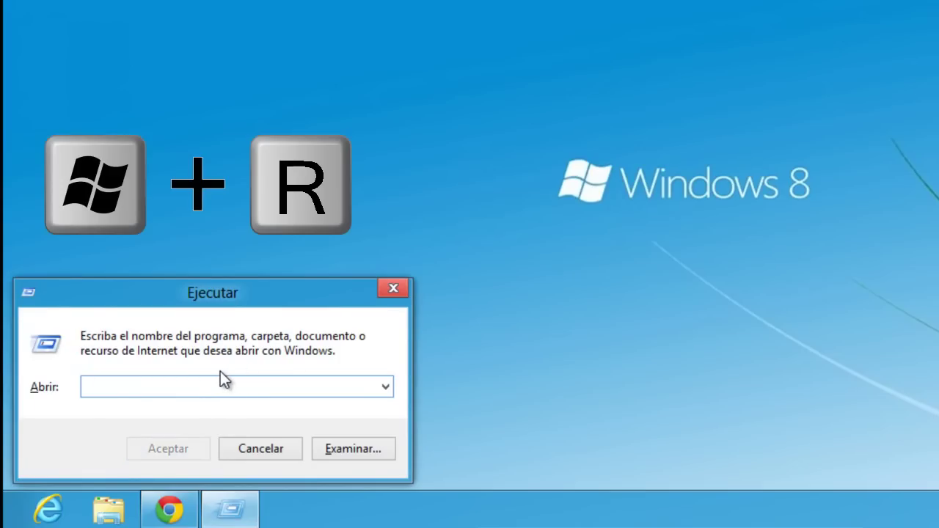
pyautogui.hotkey('ctrl', 'v')
pyautogui.click(180, 441)
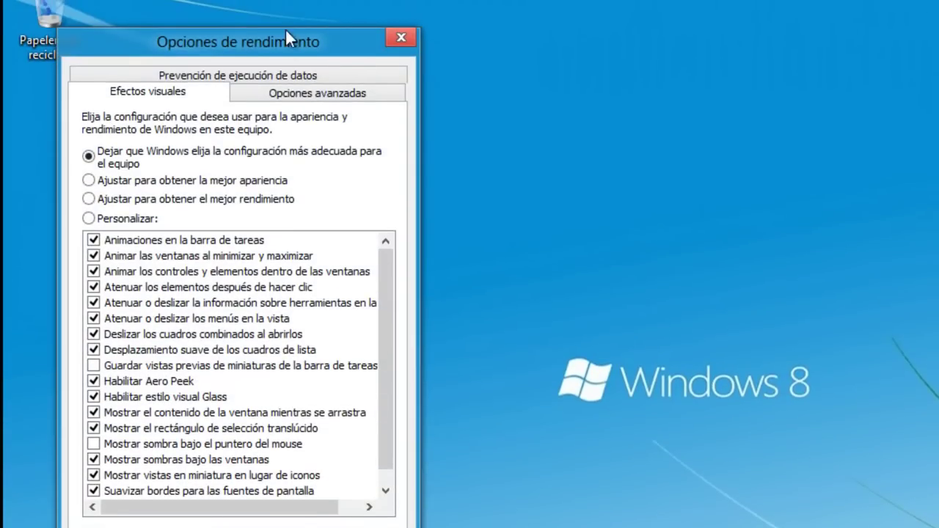
# Step: Choose Personalizar, disable the seven animation and fade effects from Animaciones en la barra de tareas to Deslizar los cuadros combinados plus Desplazamiento suave, and apply
pyautogui.moveTo(286, 33); pyautogui.dragTo(583, 61)
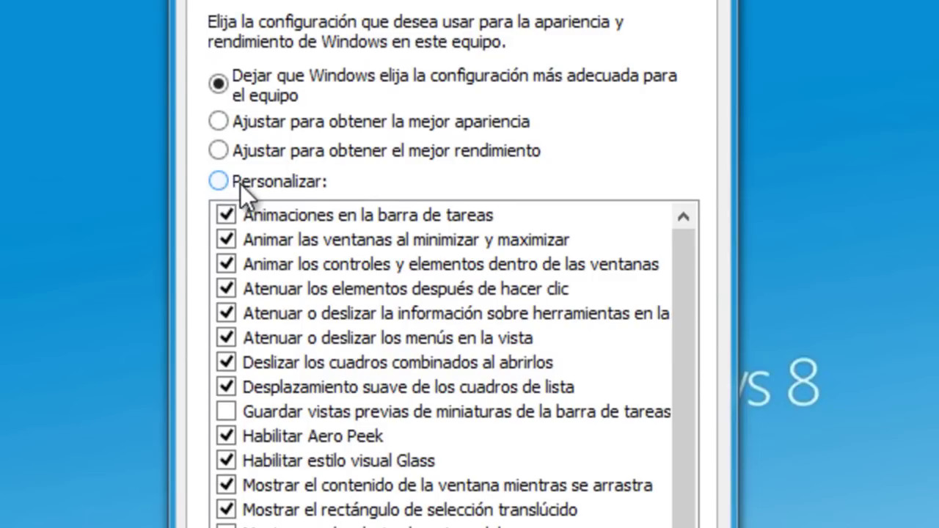
pyautogui.click(218, 181)
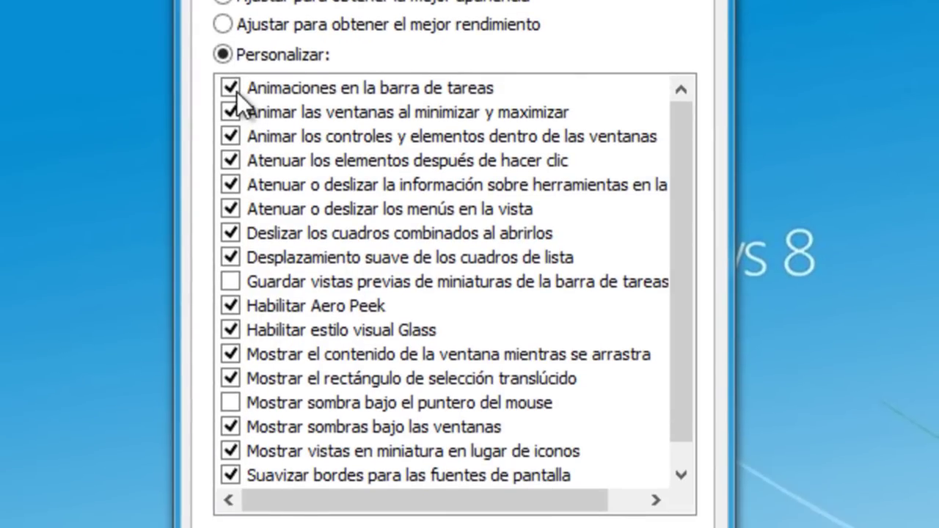
pyautogui.click(232, 89)
pyautogui.click(231, 112)
pyautogui.click(230, 136)
pyautogui.click(229, 161)
pyautogui.click(229, 185)
pyautogui.click(230, 209)
pyautogui.click(229, 233)
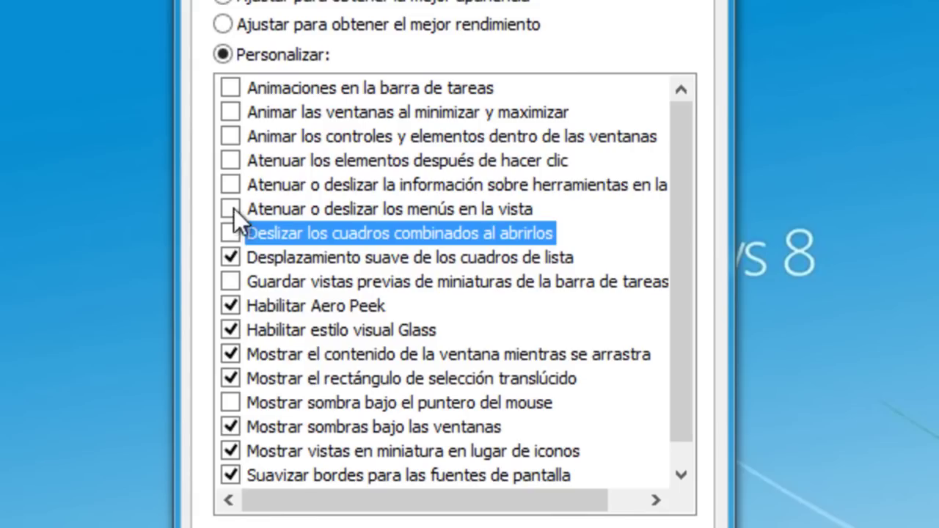
pyautogui.click(231, 259)
pyautogui.click(232, 258)
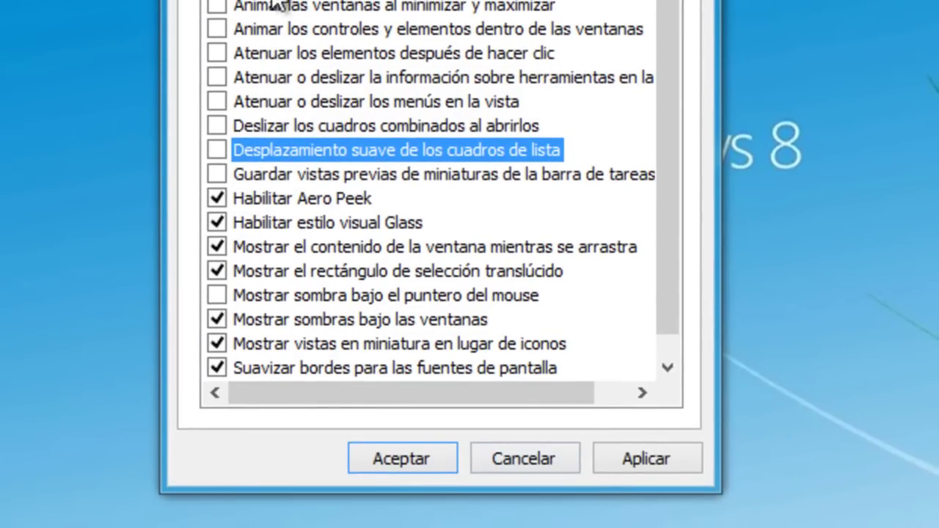
pyautogui.click(618, 457)
pyautogui.click(406, 449)
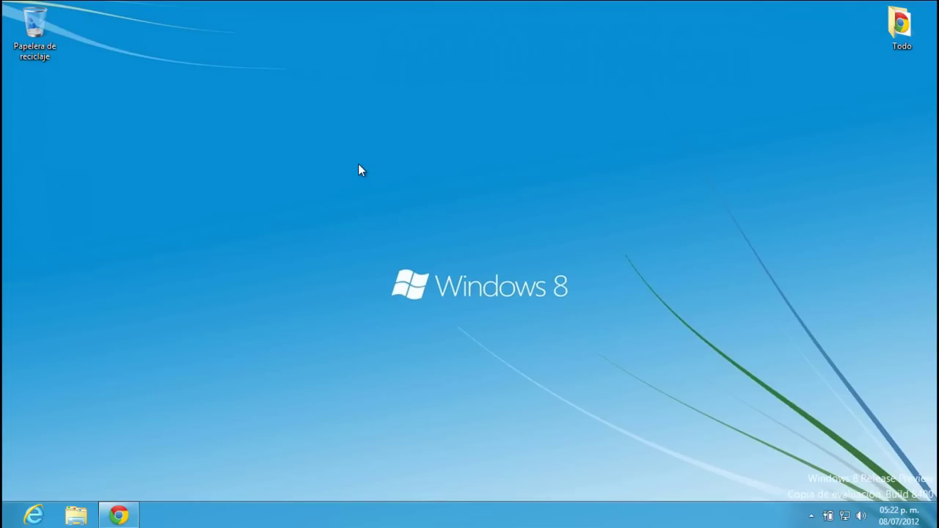
# Step: Open Panel de control from the Windows 8 desktop settings
pyautogui.press('super+c')
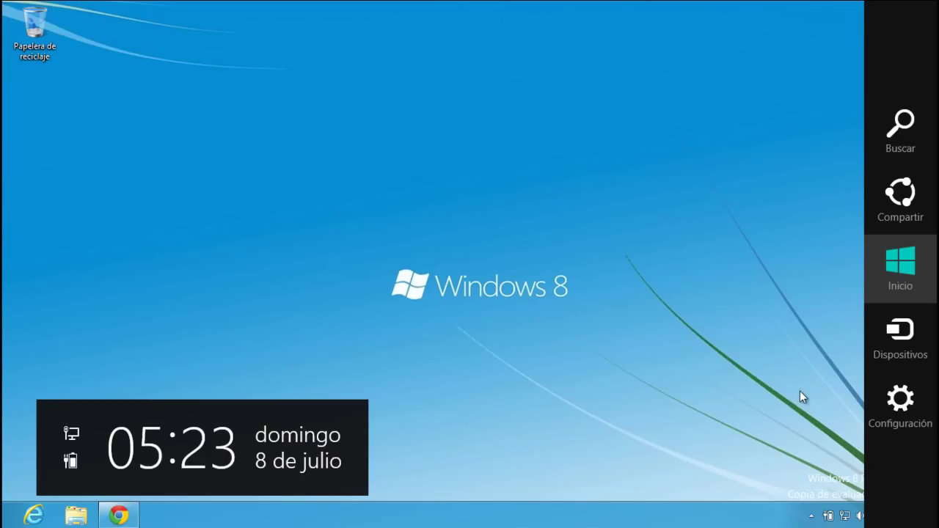
pyautogui.click(896, 410)
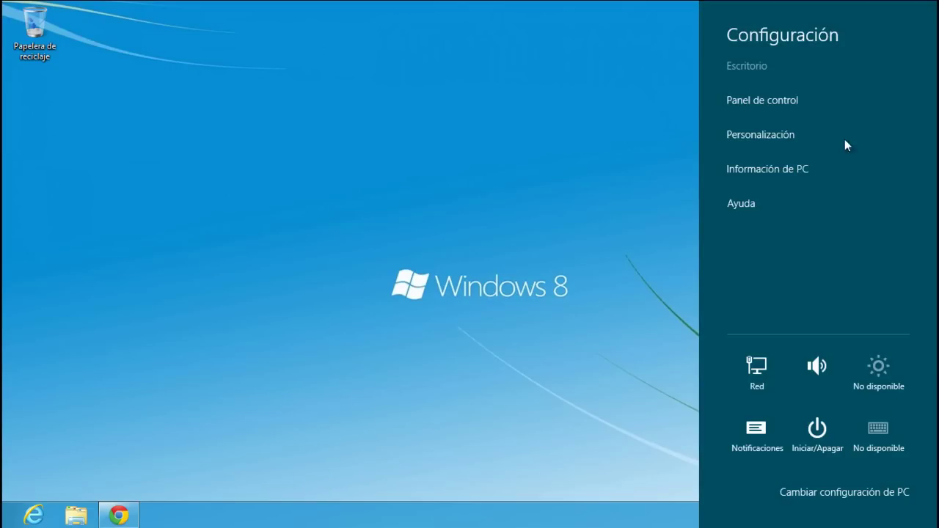
pyautogui.click(788, 99)
pyautogui.click(780, 59)
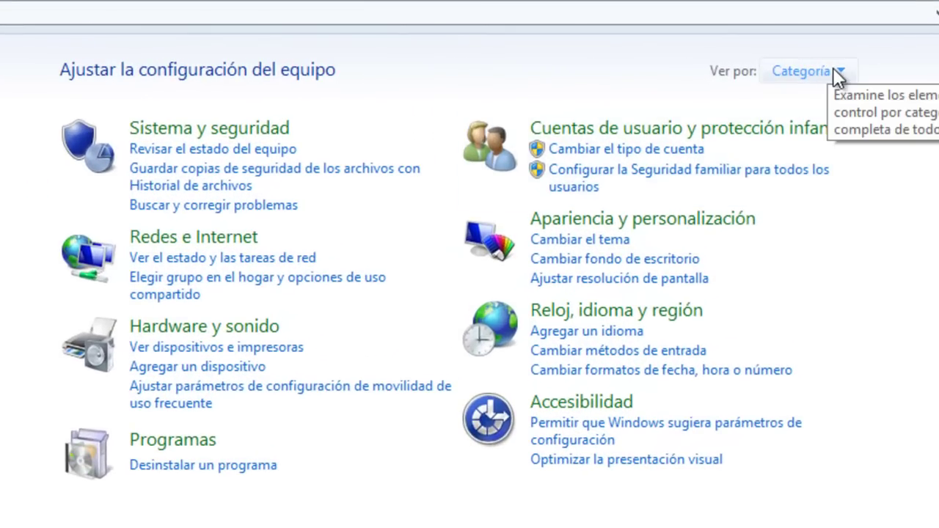
# Step: Show the Control Panel items as Iconos grandes, open Fuentes and look through the installed fonts
pyautogui.click(834, 70)
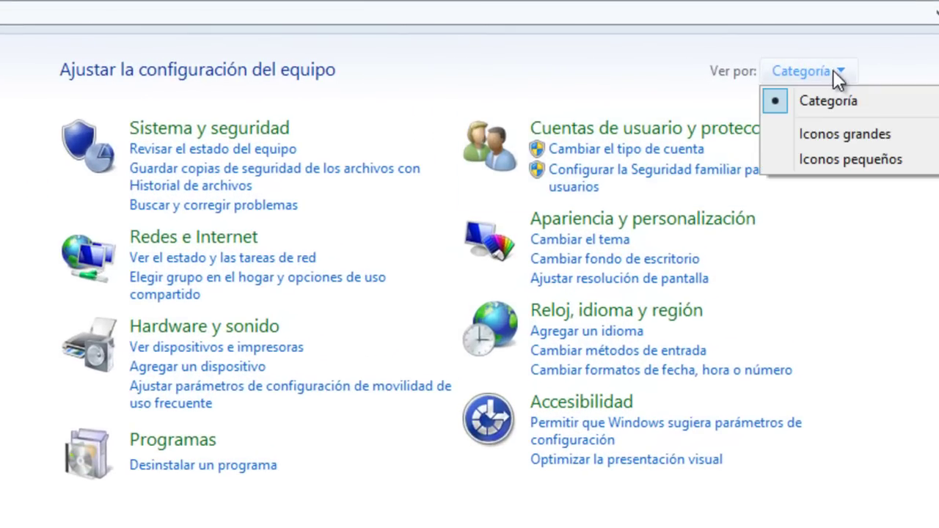
pyautogui.click(840, 133)
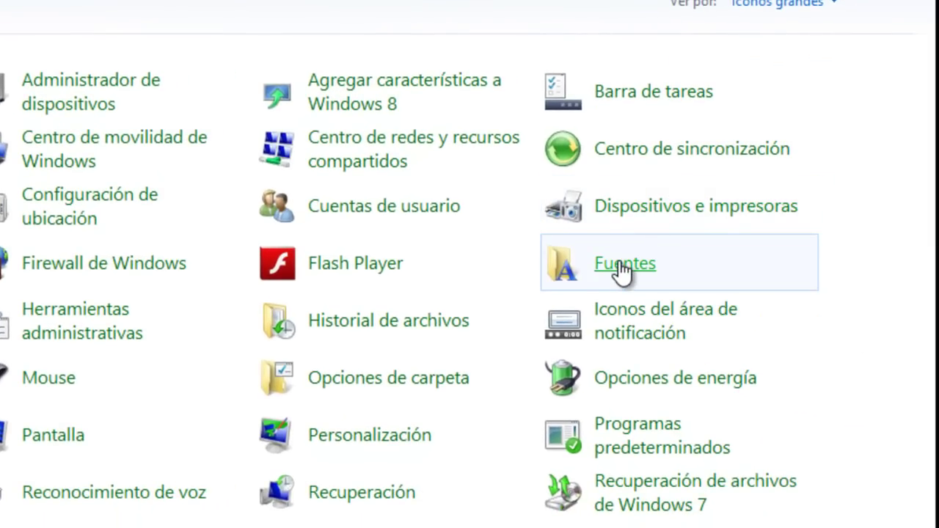
pyautogui.click(623, 270)
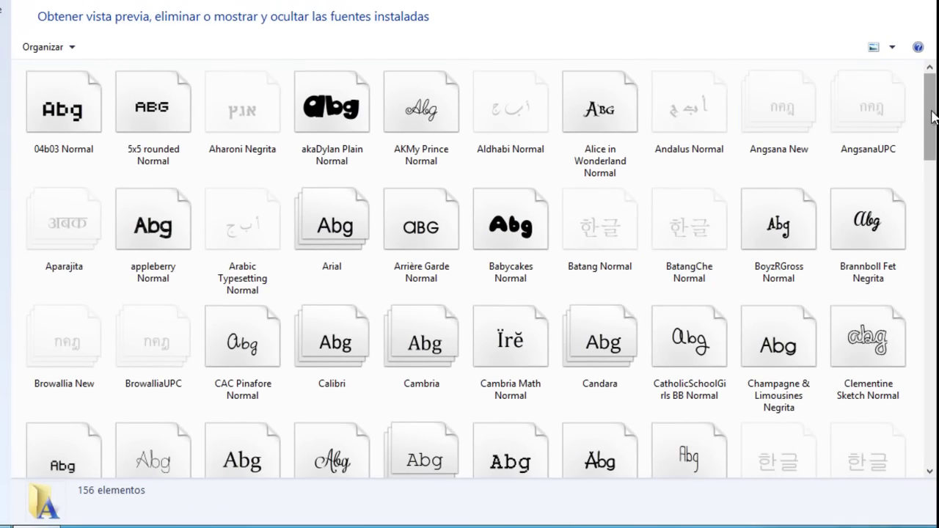
pyautogui.moveTo(934, 117); pyautogui.dragTo(930, 226)
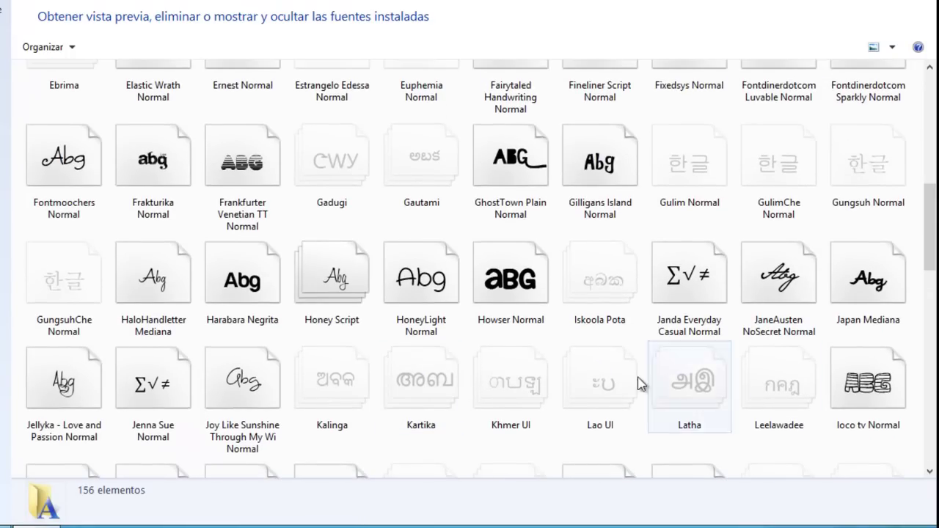
pyautogui.moveTo(931, 222); pyautogui.dragTo(934, 89)
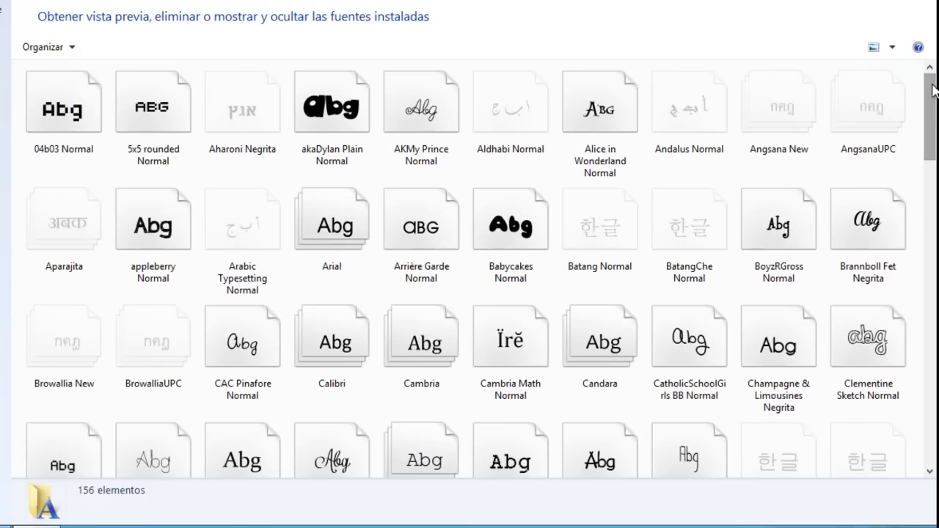
# Step: Permanently delete the first six rows of fonts, through Gungsuh Normal, including all selected font collections, always skipping fonts in use, and close the Fuentes window
pyautogui.moveTo(921, 87); pyautogui.dragTo(43, 388)
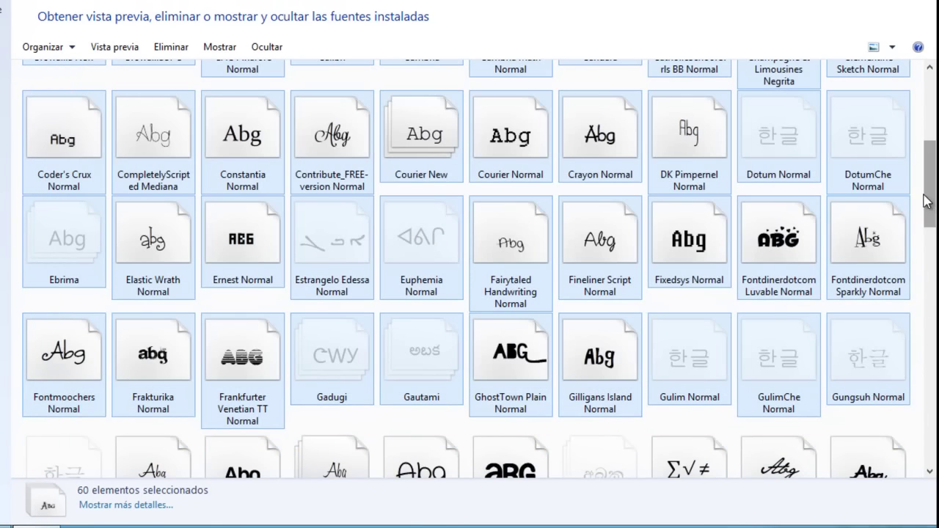
pyautogui.moveTo(928, 198); pyautogui.dragTo(928, 192)
pyautogui.rightClick(671, 163)
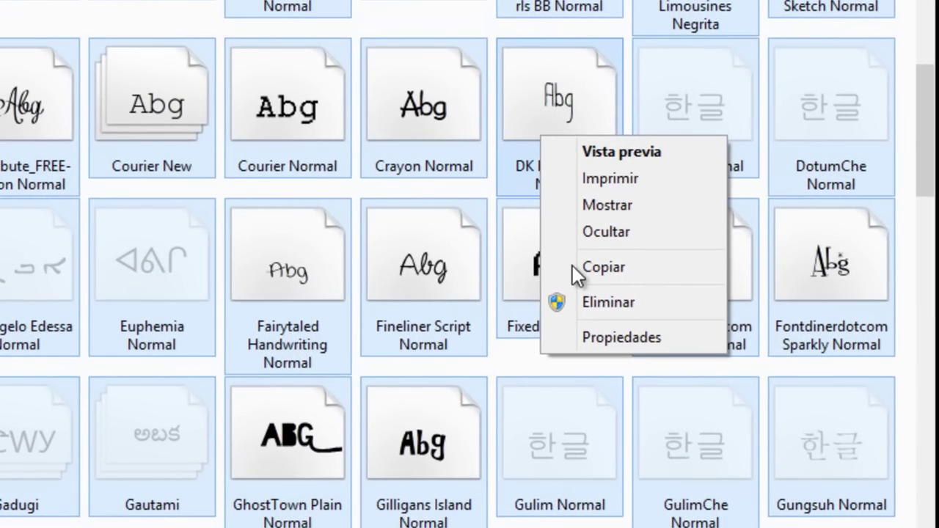
pyautogui.click(575, 301)
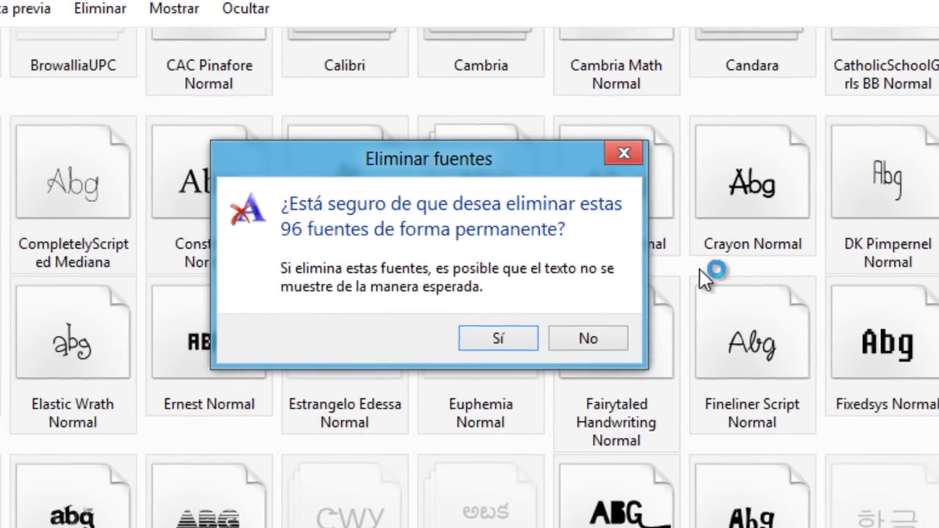
pyautogui.click(506, 336)
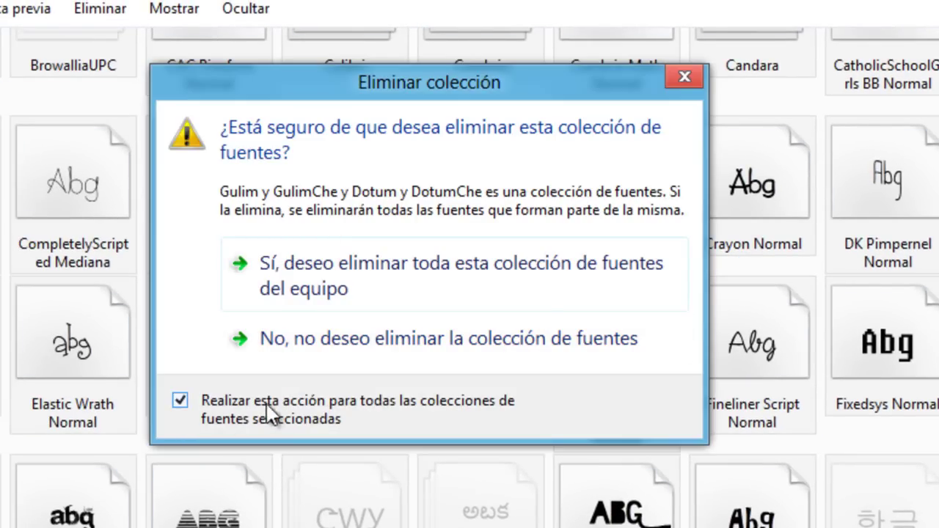
pyautogui.click(369, 280)
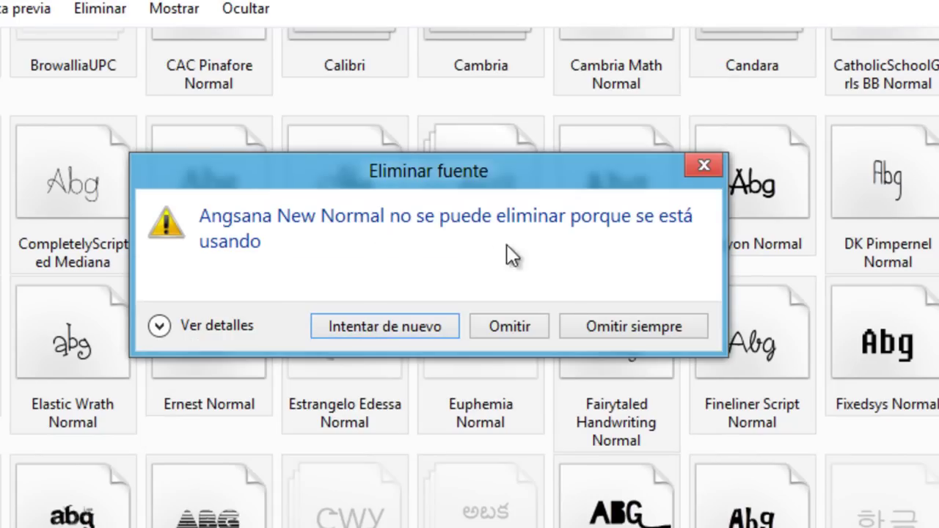
pyautogui.click(596, 327)
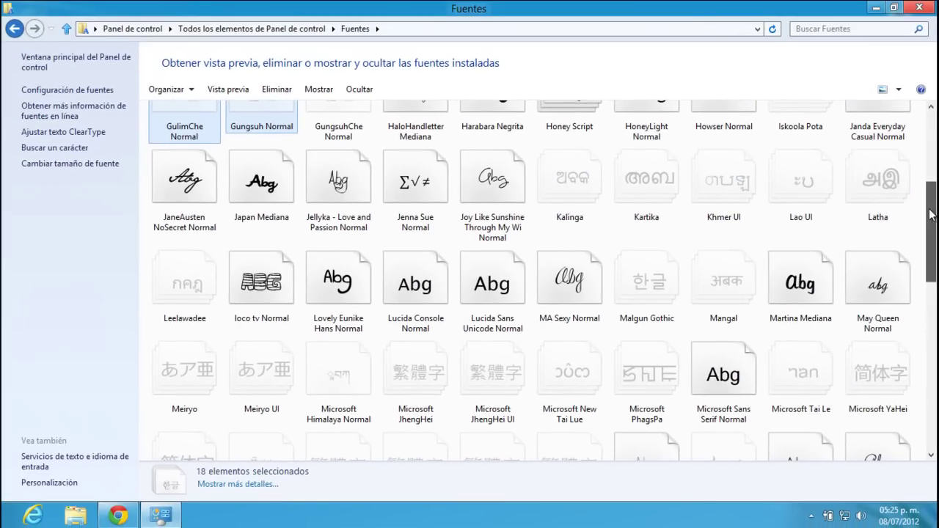
pyautogui.scroll(5, 932, 215)
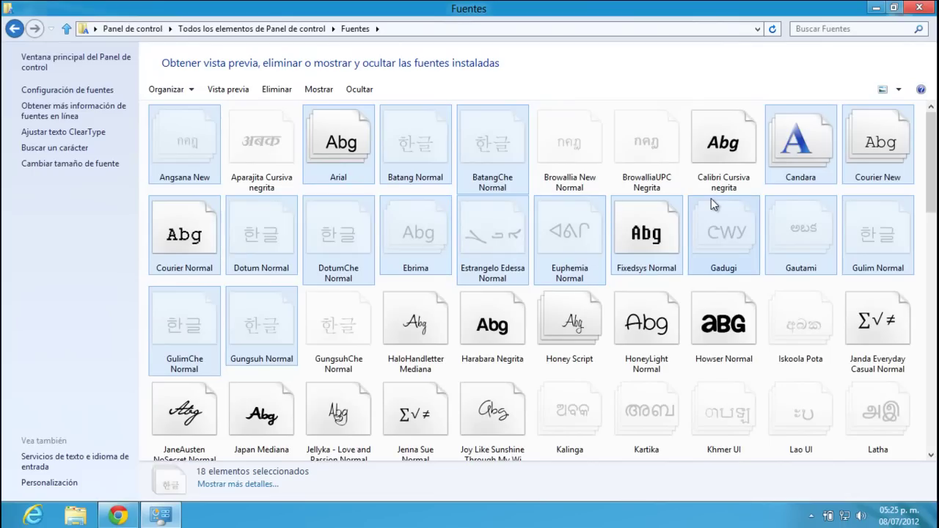
pyautogui.click(918, 8)
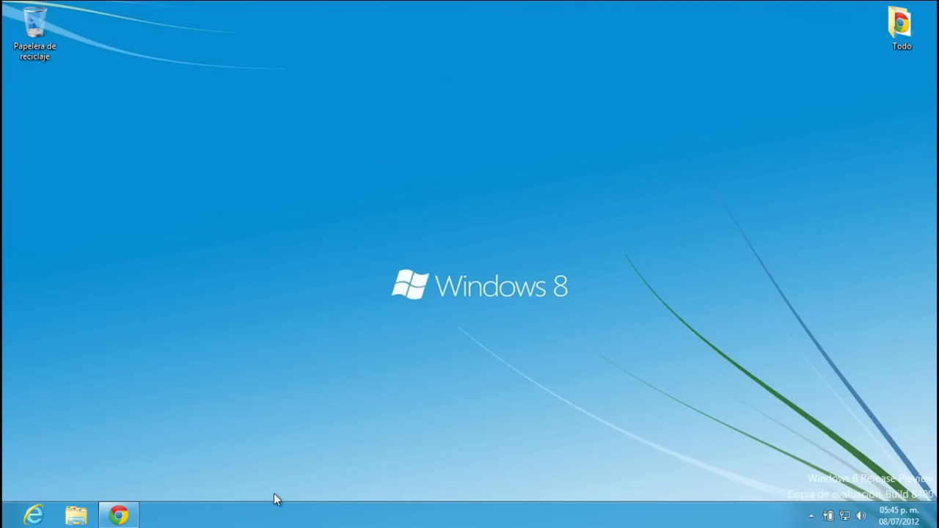
# Step: Switch to Chrome and copy the command regedit from instruction 1 of the article's section Acelera la barra de tareas
pyautogui.moveTo(310, 299); pyautogui.dragTo(233, 271)
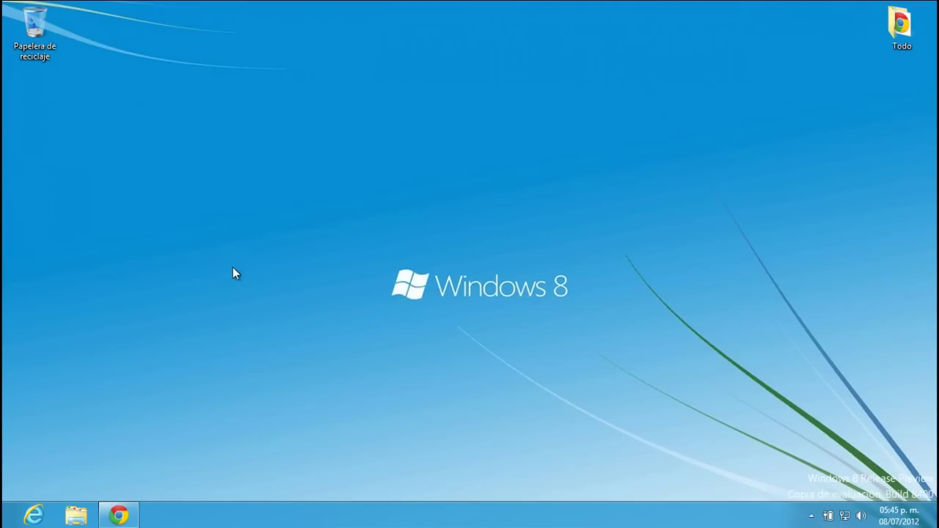
pyautogui.click(118, 515)
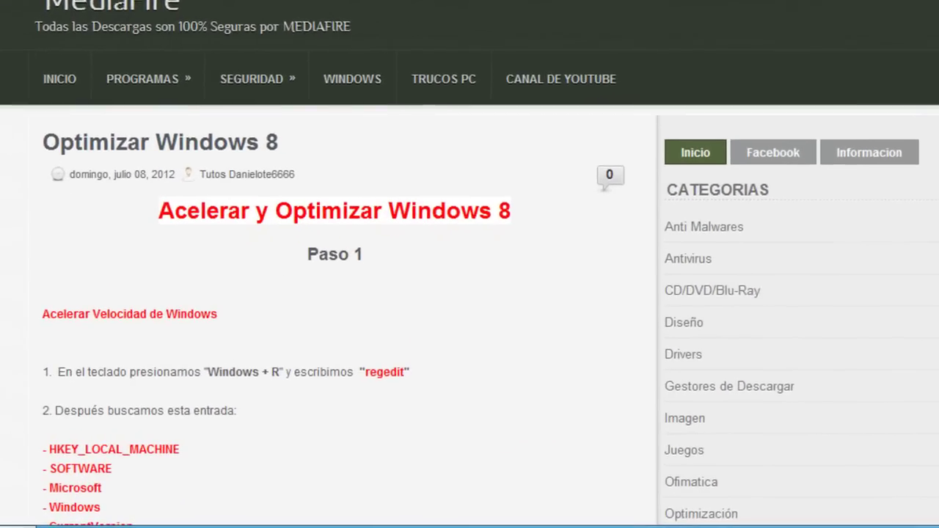
pyautogui.scroll(-3, 431, 409)
pyautogui.scroll(-15, 330, 265)
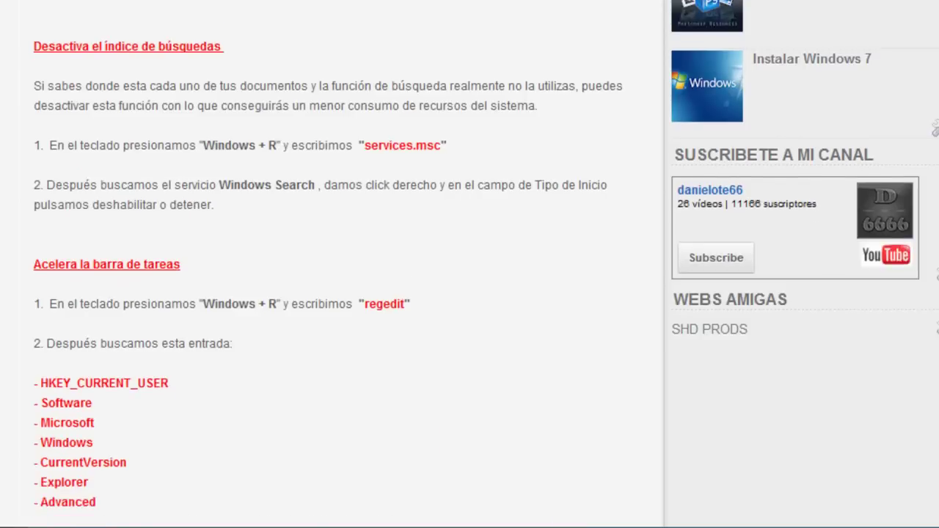
pyautogui.moveTo(45, 35); pyautogui.dragTo(23, 49)
pyautogui.click(22, 51)
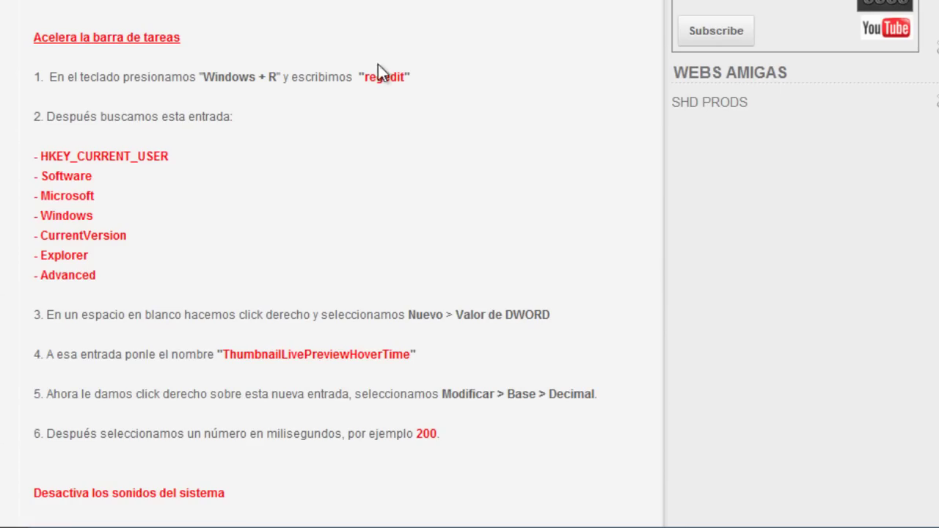
pyautogui.moveTo(364, 77); pyautogui.dragTo(406, 77)
pyautogui.rightClick(399, 77)
pyautogui.click(418, 91)
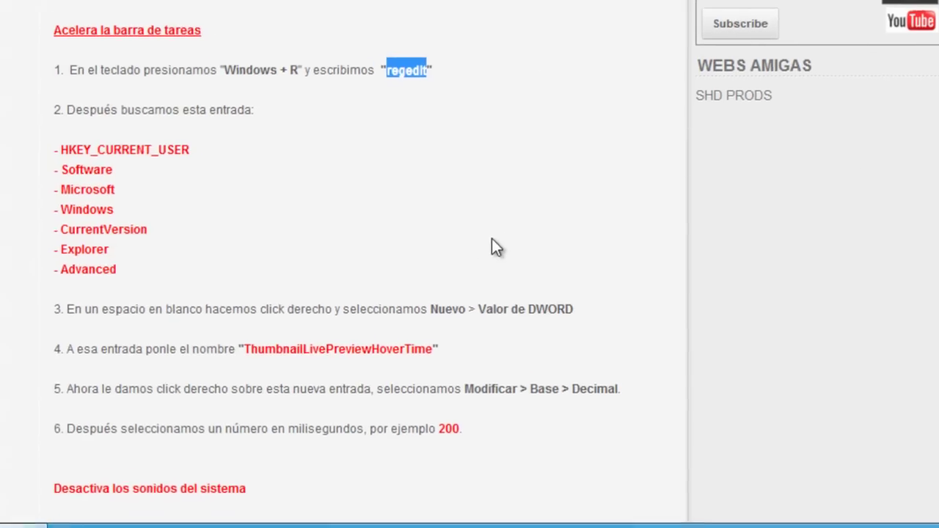
# Step: Run regedit from the Windows Run dialog, authorize it and bring up the Registry Editor
pyautogui.press('super+r')
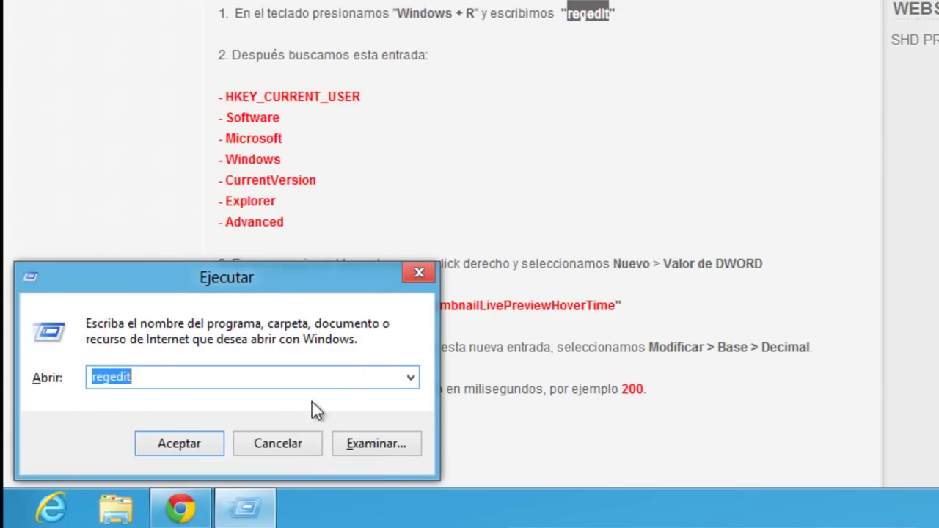
pyautogui.click(207, 441)
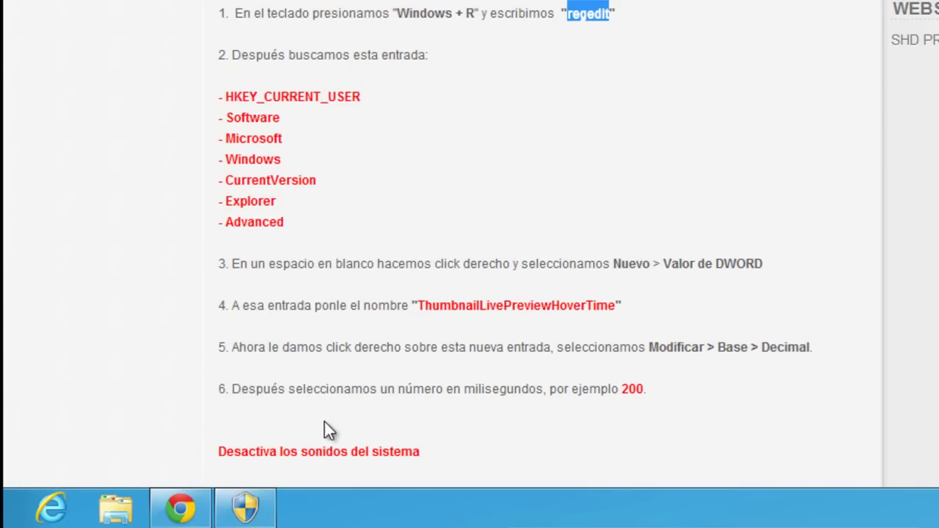
pyautogui.click(268, 514)
pyautogui.click(808, 162)
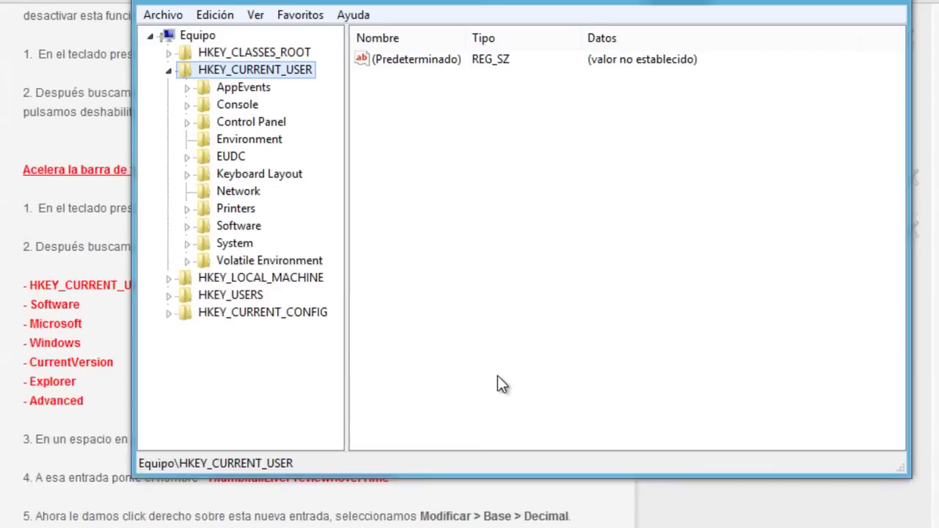
# Step: Navigate the registry to HKEY_CURRENT_USER\Software\Microsoft\Windows\CurrentVersion\Explorer and select its Advanced key
pyautogui.click(124, 115)
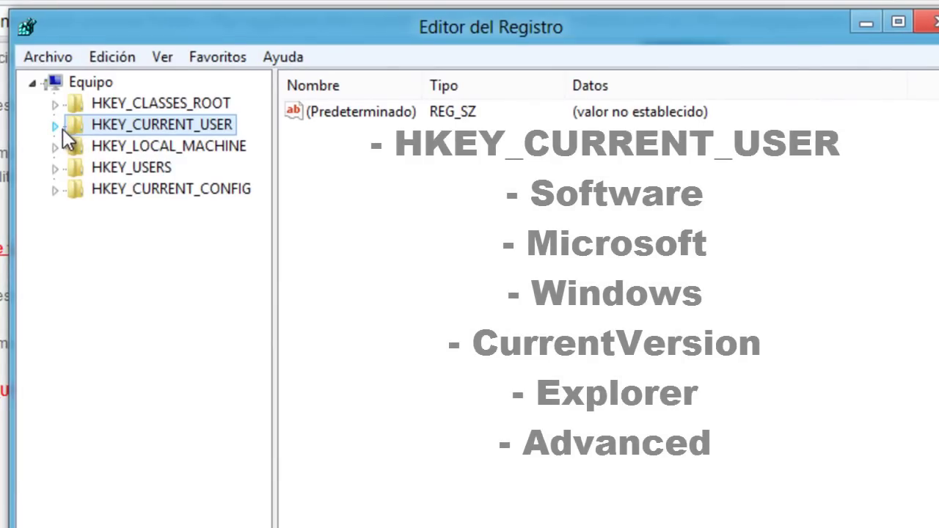
pyautogui.click(57, 126)
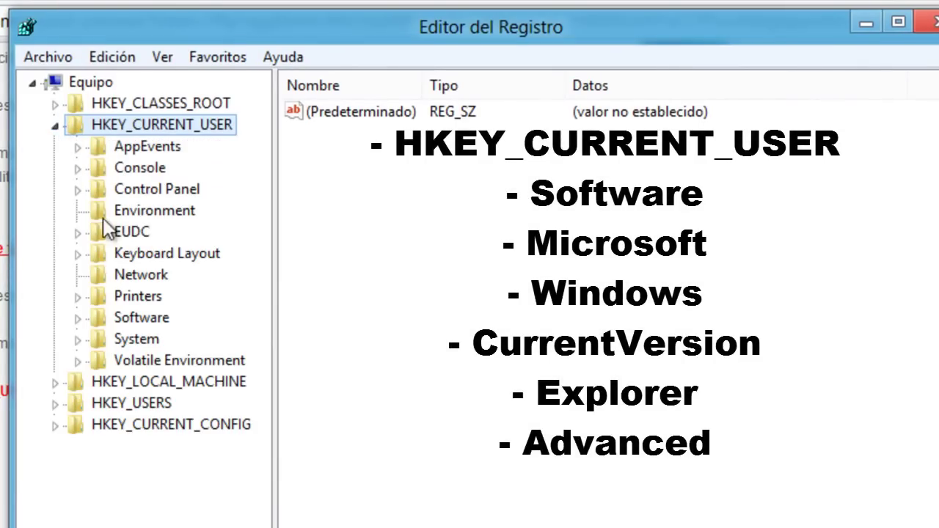
pyautogui.click(77, 318)
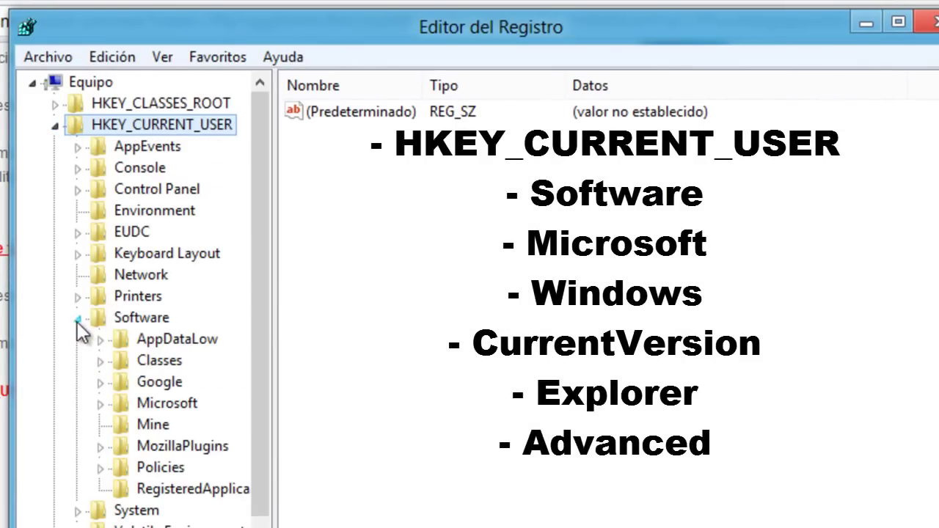
pyautogui.click(101, 404)
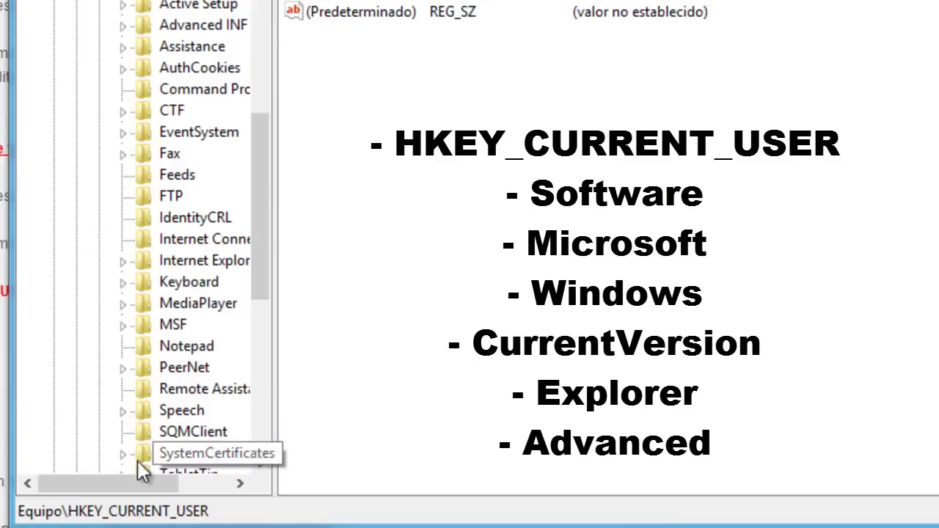
pyautogui.moveTo(142, 482); pyautogui.dragTo(162, 481)
pyautogui.moveTo(258, 154); pyautogui.dragTo(269, 262)
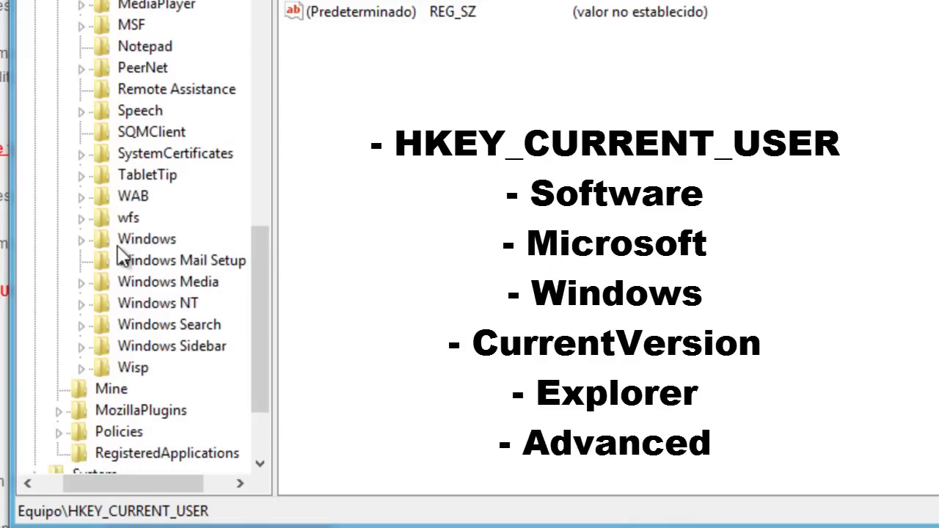
pyautogui.click(80, 239)
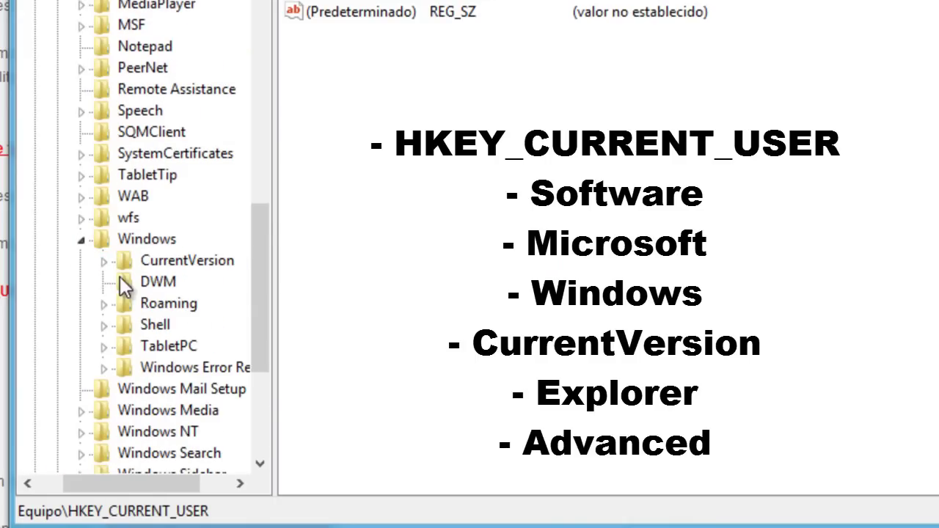
pyautogui.click(104, 261)
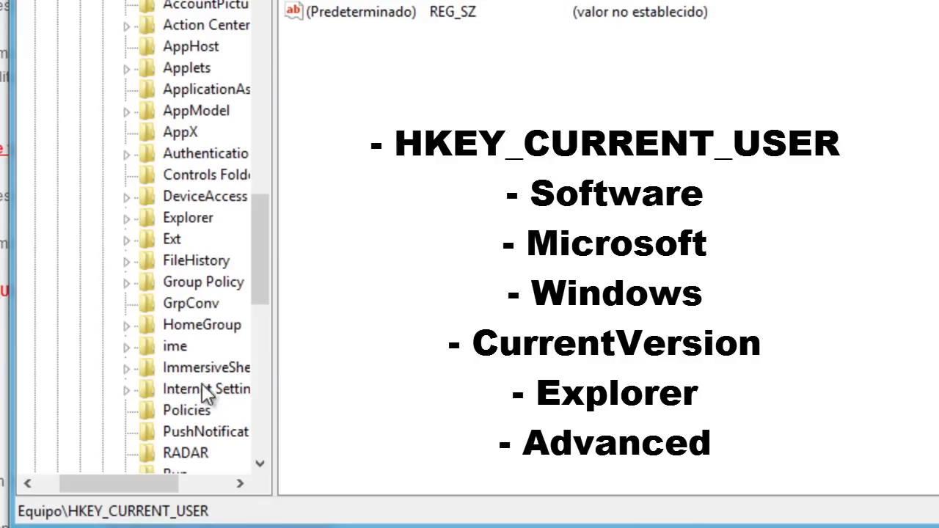
pyautogui.moveTo(135, 482); pyautogui.dragTo(156, 486)
pyautogui.moveTo(261, 231)
pyautogui.mouseDown()
pyautogui.moveTo(262, 291)
pyautogui.moveTo(263, 251)
pyautogui.moveTo(251, 245)
pyautogui.mouseUp()
pyautogui.click(84, 134)
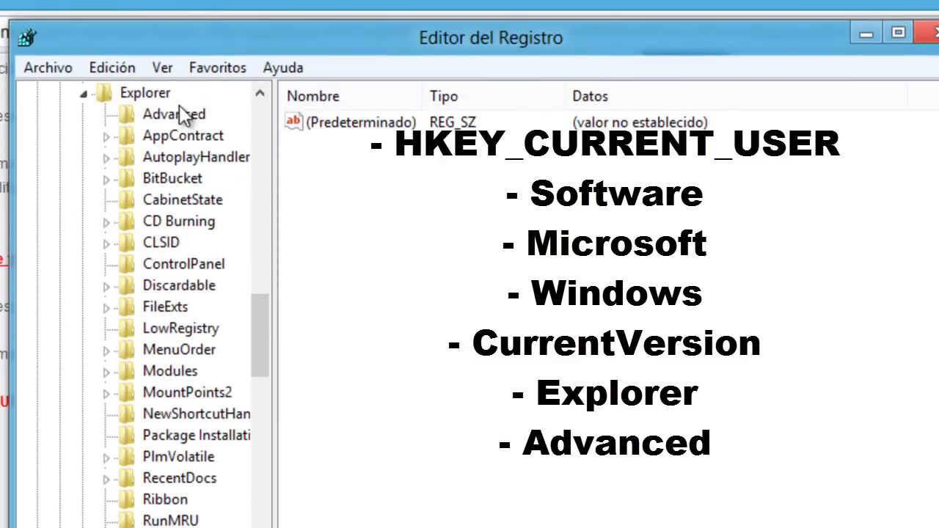
pyautogui.click(179, 114)
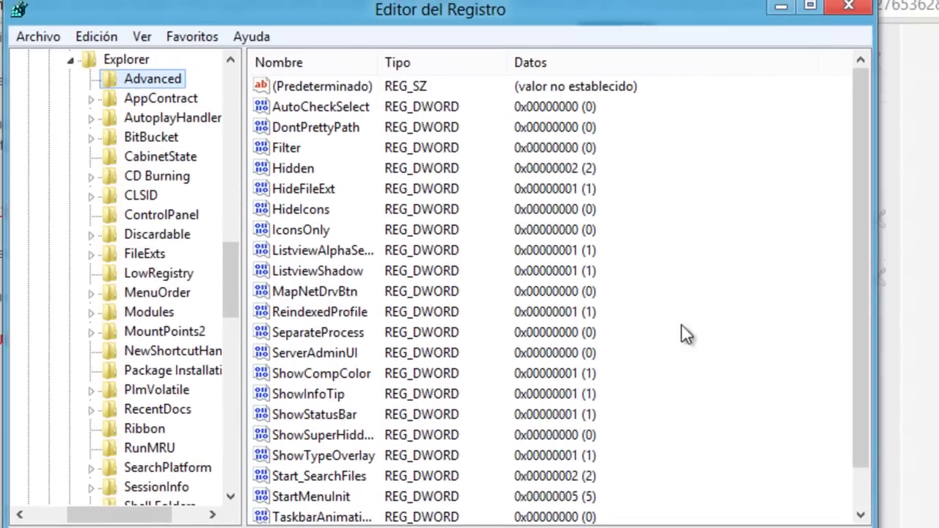
# Step: Create a new Valor de DWORD (32 bits) in the Advanced key
pyautogui.click(712, 334)
pyautogui.rightClick(711, 330)
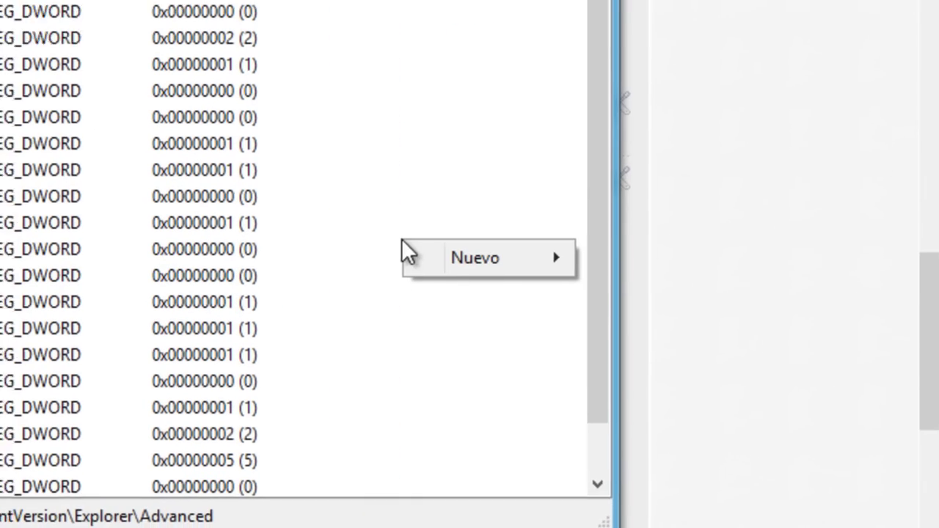
pyautogui.moveTo(445, 260)
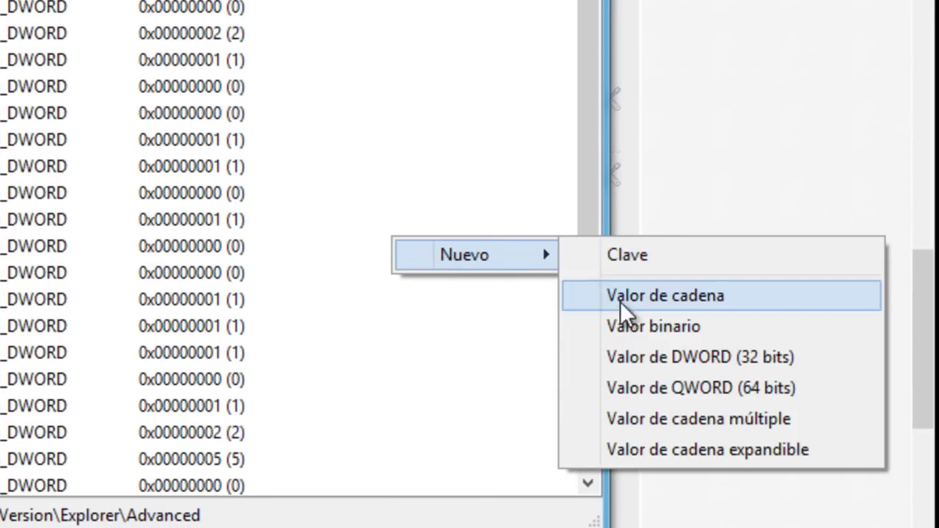
pyautogui.click(613, 357)
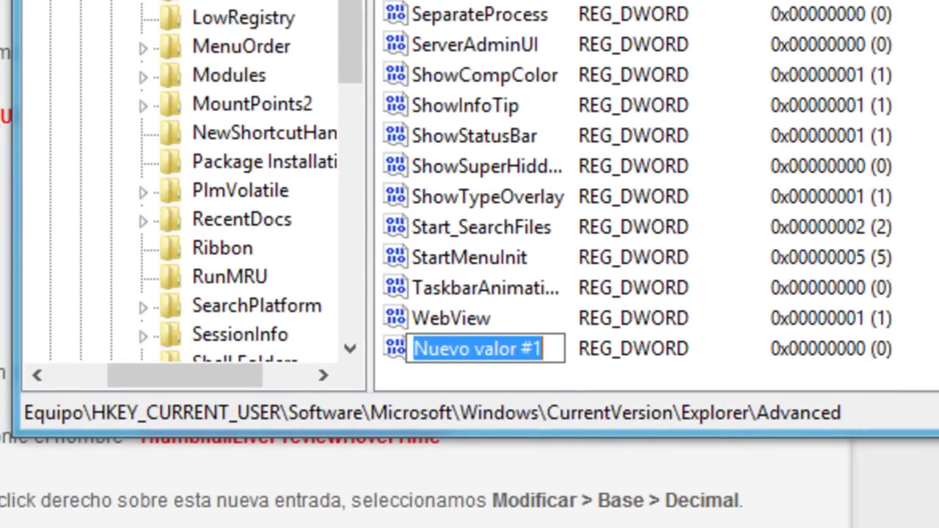
# Step: Switch to Chrome and copy the name ThumbnailLivePreviewHoverTime from instruction 4 of the article's taskbar section
pyautogui.click(224, 523)
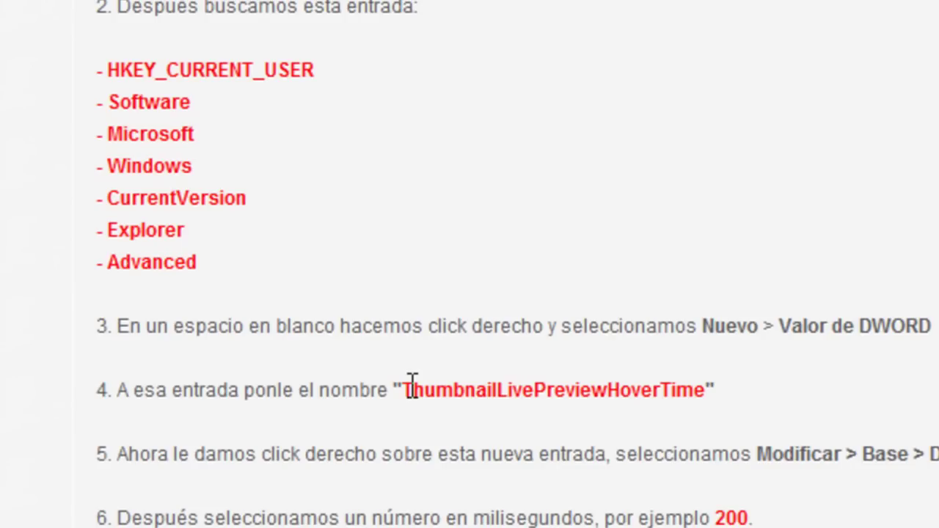
pyautogui.moveTo(413, 390); pyautogui.dragTo(496, 385)
pyautogui.moveTo(405, 390); pyautogui.dragTo(703, 386)
pyautogui.hotkey('ctrl', 'c')
pyautogui.rightClick(692, 389)
pyautogui.click(723, 410)
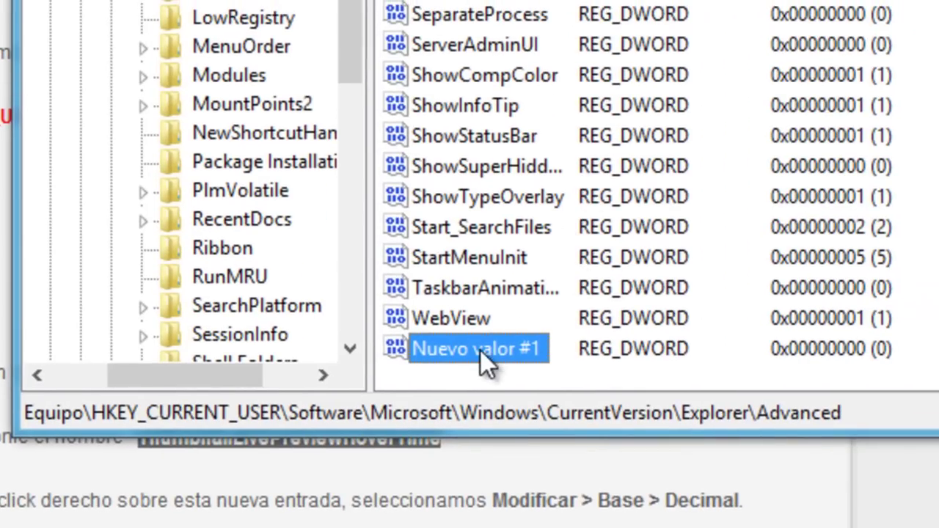
# Step: Switch back to the Registry Editor and rename the new DWORD value as ThumbnailLivePreviewHoverTime
pyautogui.rightClick(481, 351)
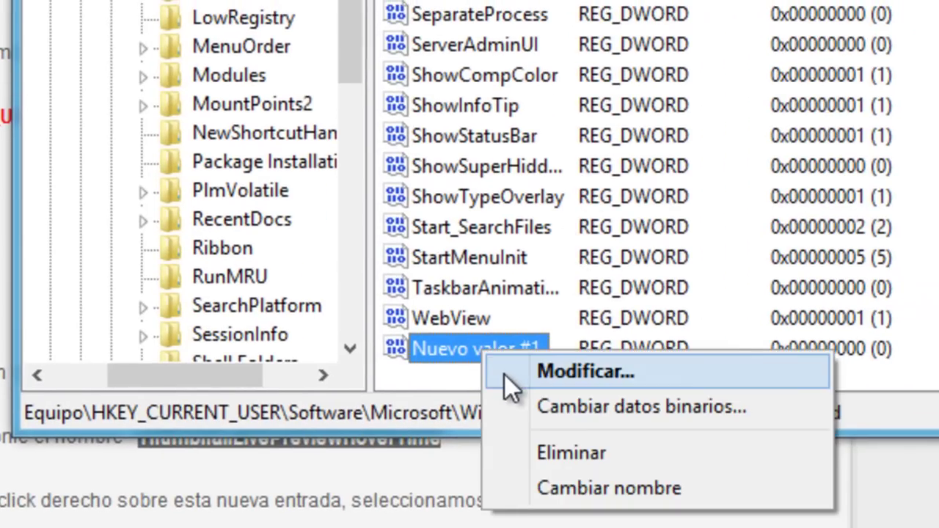
pyautogui.click(540, 488)
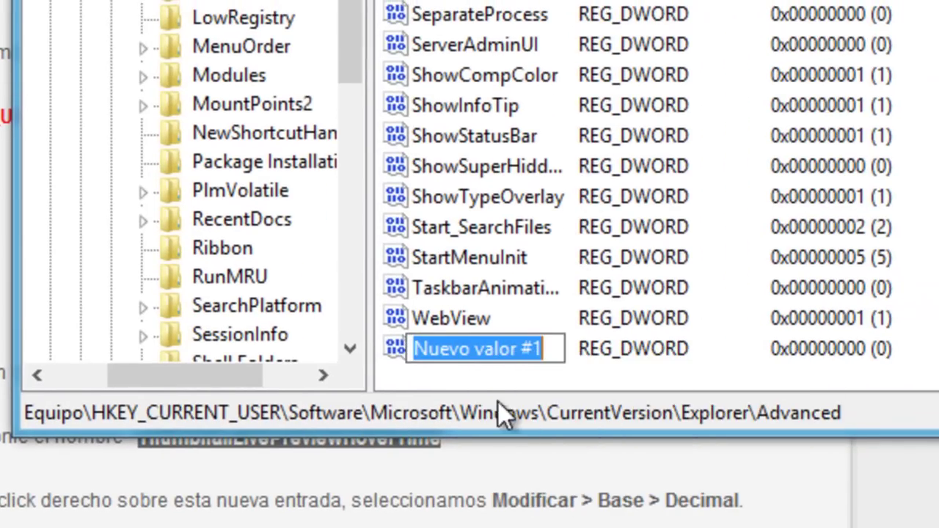
pyautogui.rightClick(490, 350)
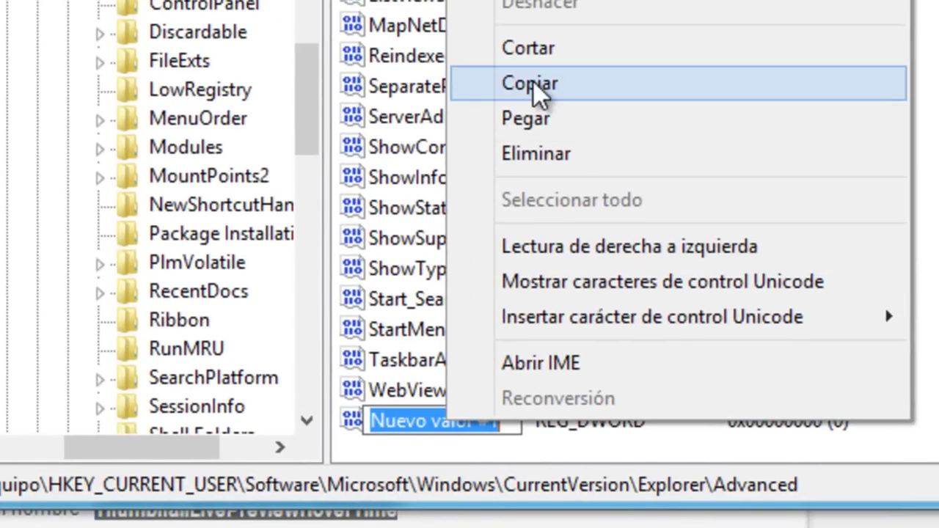
pyautogui.press('Escape')
pyautogui.hotkey('ctrl', 'v')
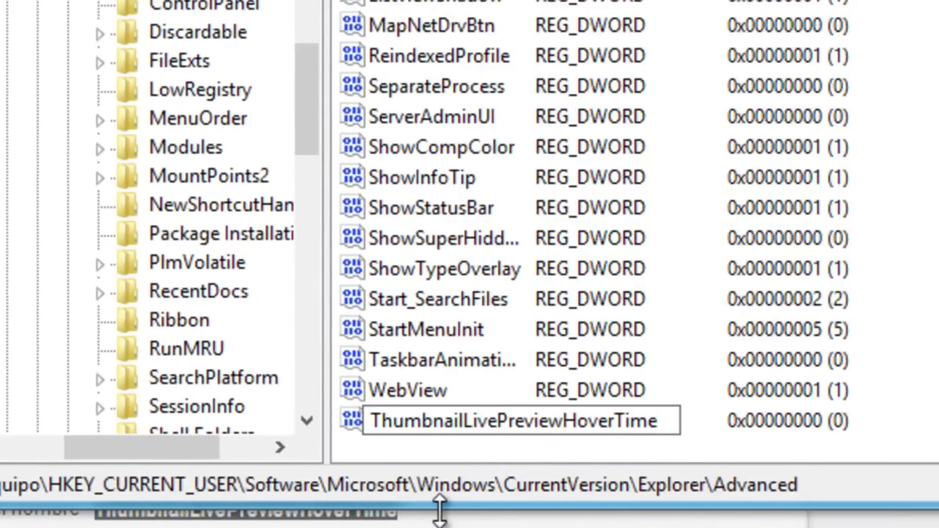
pyautogui.press('Return')
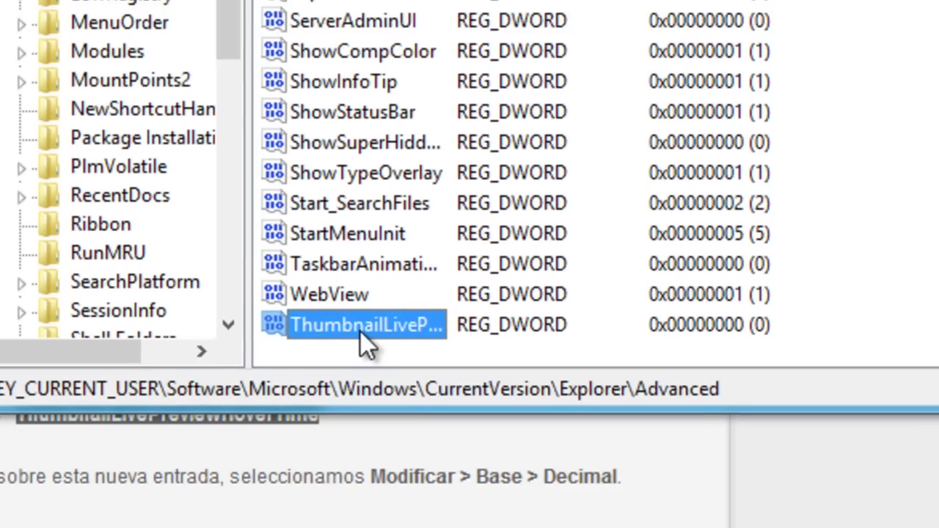
# Step: Set ThumbnailLivePreviewHoverTime to hexadecimal 200, switch its base to Decimal, accept the edit and close the Registry Editor
pyautogui.rightClick(469, 421)
pyautogui.click(481, 439)
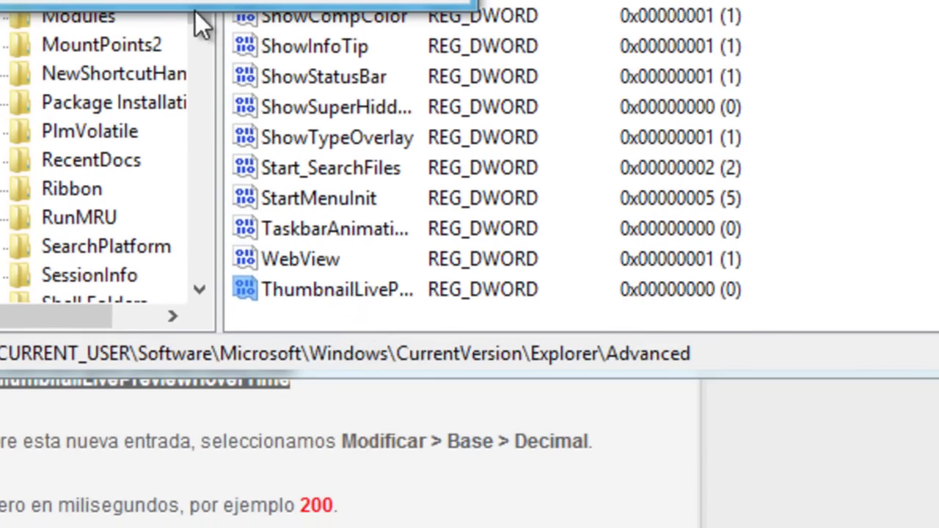
pyautogui.press('BackSpace')
pyautogui.write('200')
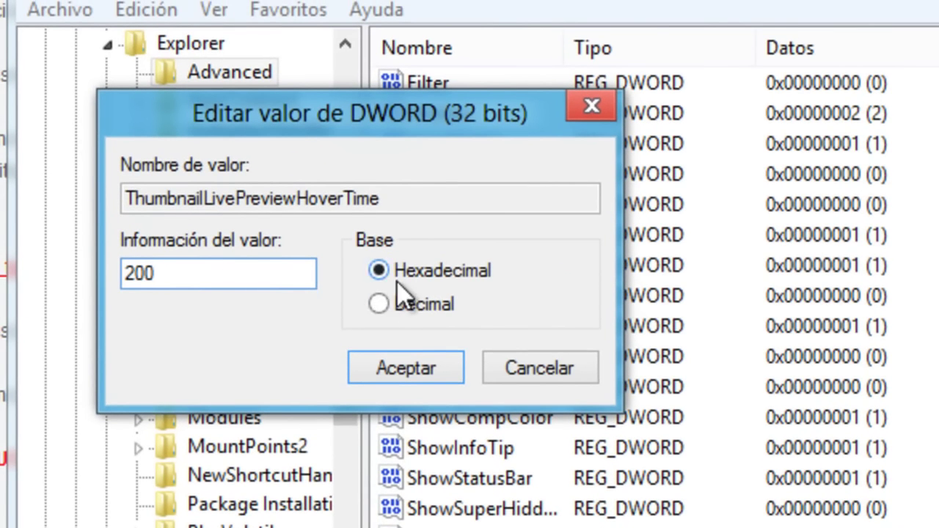
pyautogui.click(381, 304)
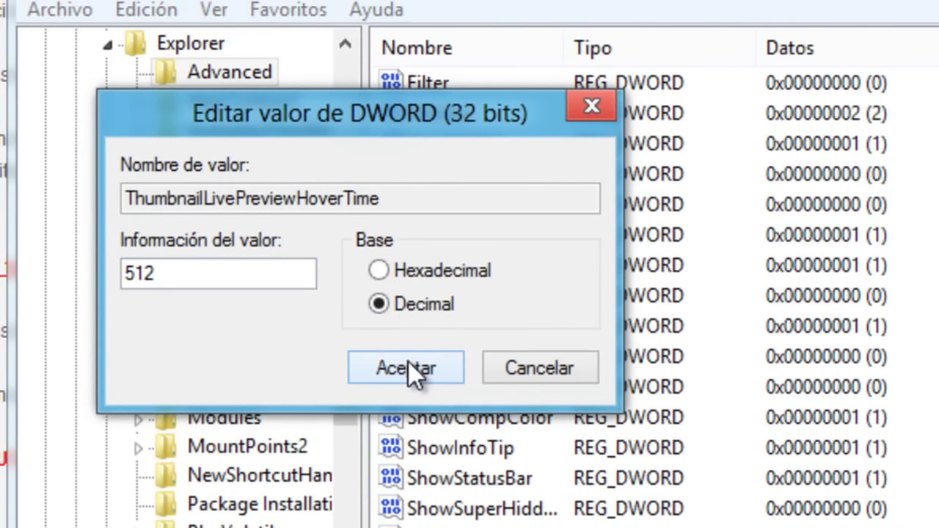
pyautogui.click(411, 367)
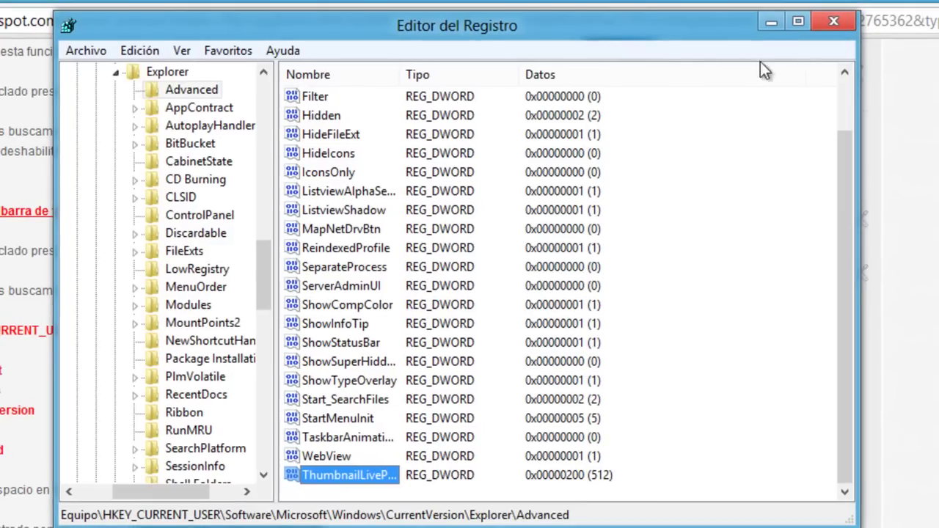
pyautogui.click(834, 22)
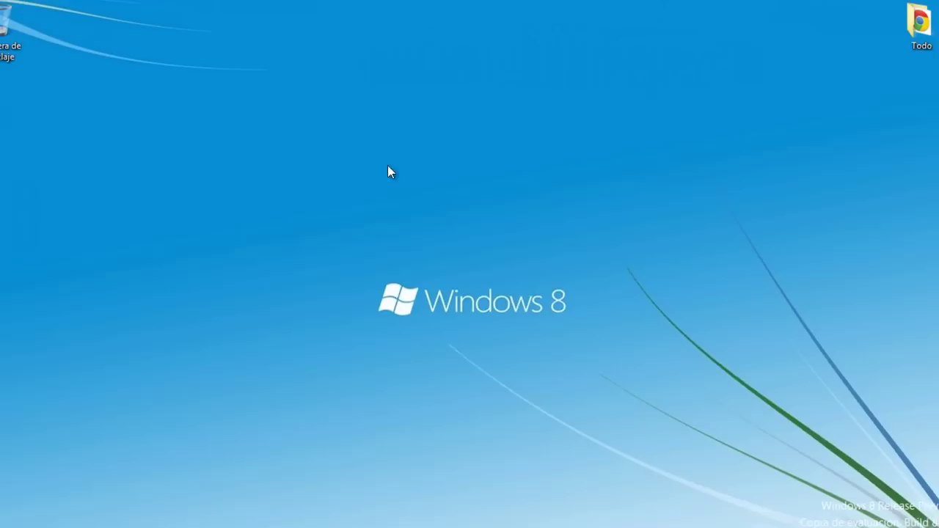
# Step: Open the volume mixer for the headphones, mute Sonidos del sistema and close the mixer
pyautogui.moveTo(383, 157); pyautogui.dragTo(466, 245)
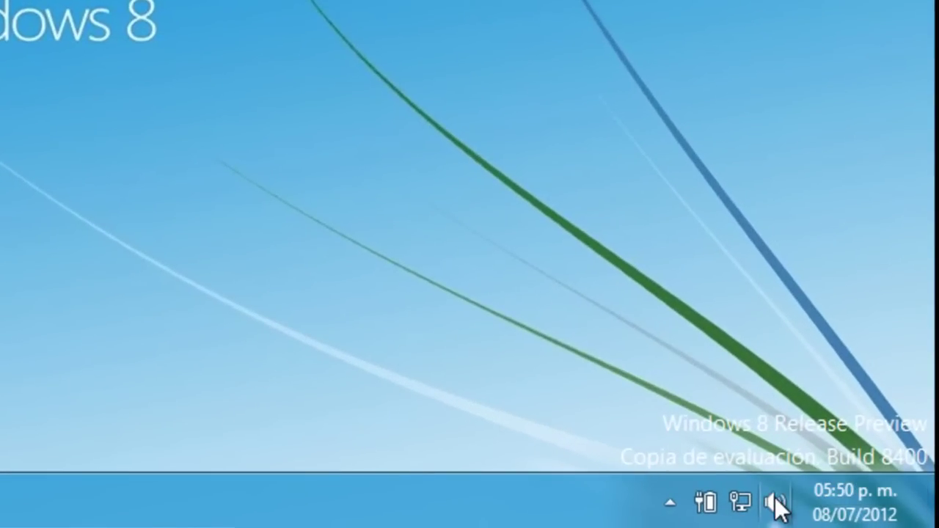
pyautogui.click(778, 495)
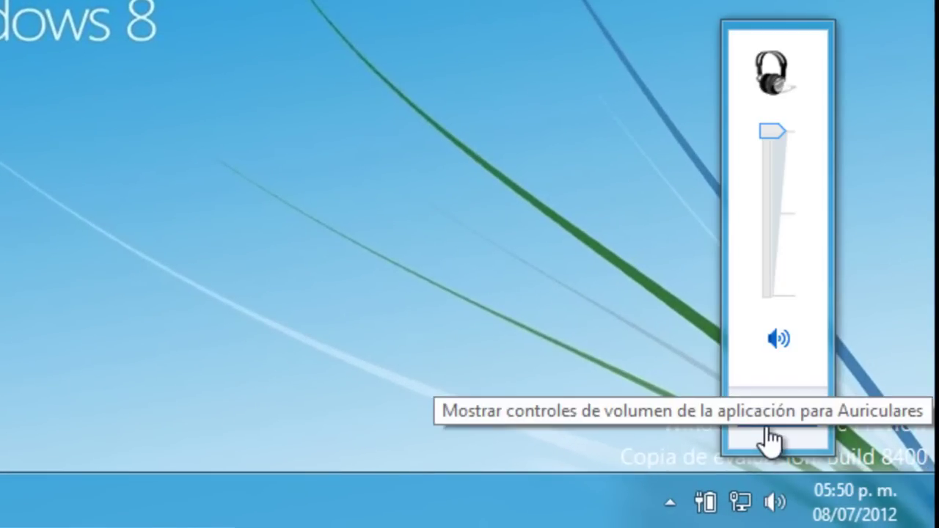
pyautogui.click(771, 431)
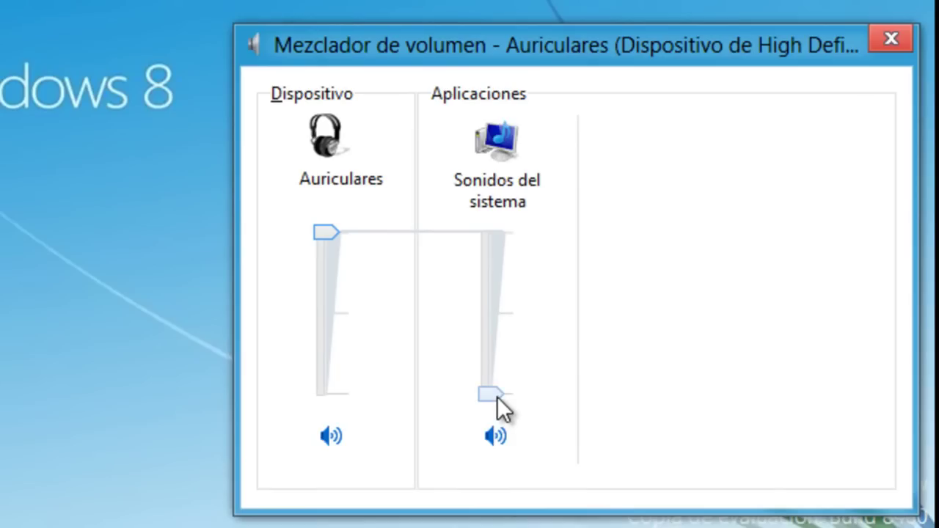
pyautogui.click(507, 437)
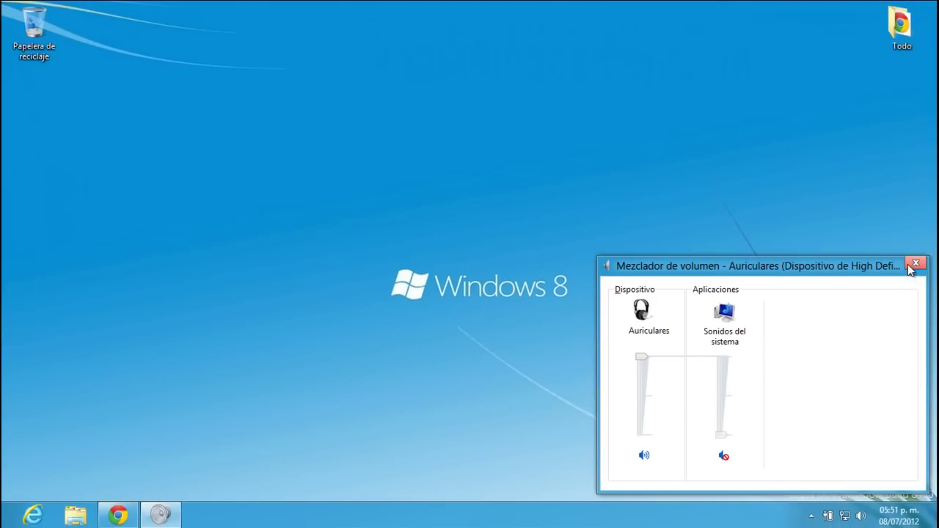
pyautogui.click(915, 259)
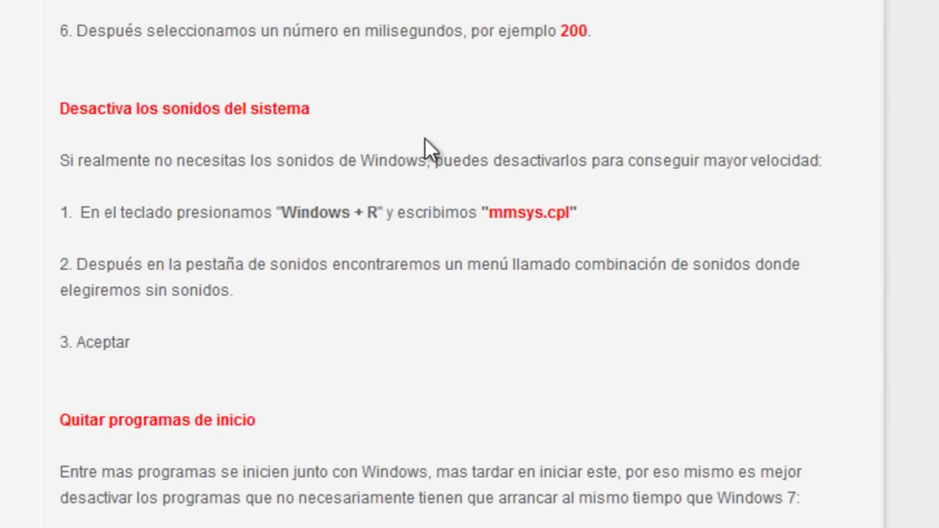
# Step: Copy the command mmsys.cpl from instruction 1 of the article's section Desactiva los sonidos del sistema in Chrome
pyautogui.moveTo(490, 211); pyautogui.dragTo(571, 208)
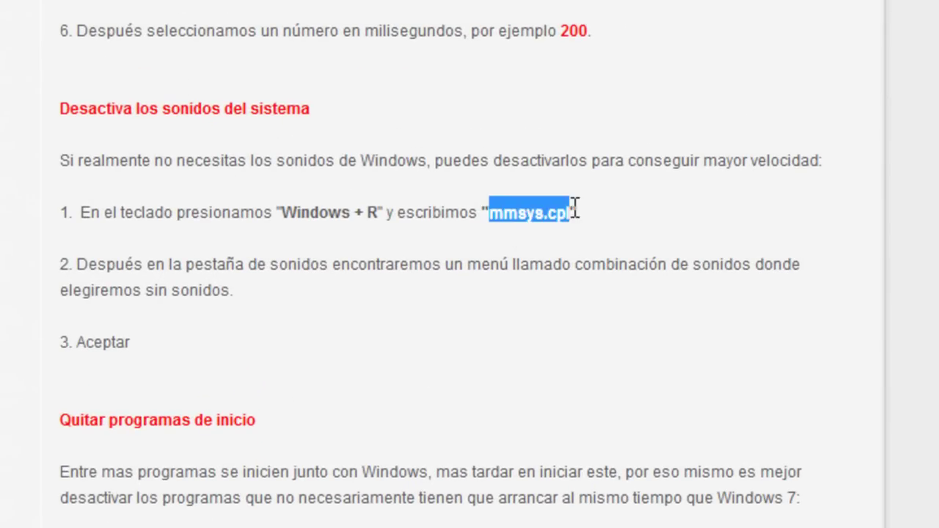
pyautogui.rightClick(552, 211)
pyautogui.click(571, 227)
# Step: Open the Sonido settings by running the copied command mmsys.cpl in place of regedit
pyautogui.press('super+r')
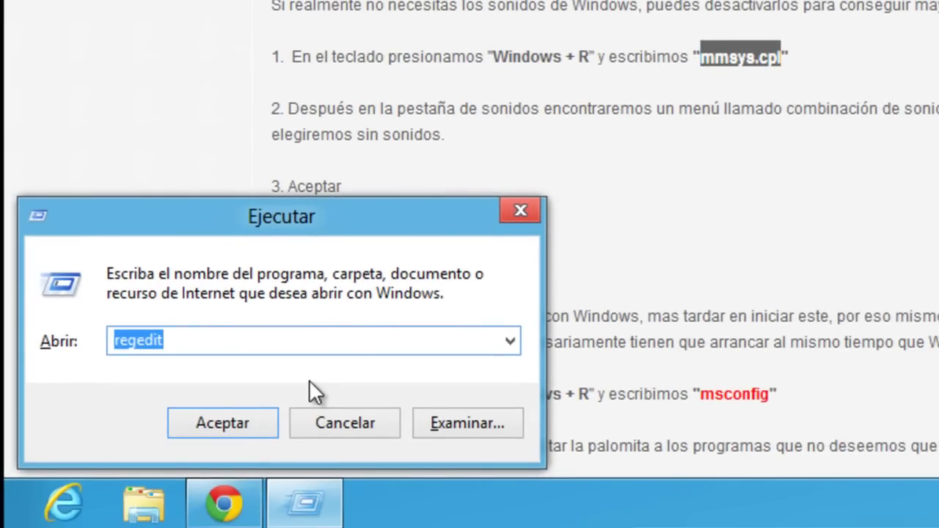
pyautogui.press('BackSpace')
pyautogui.rightClick(226, 339)
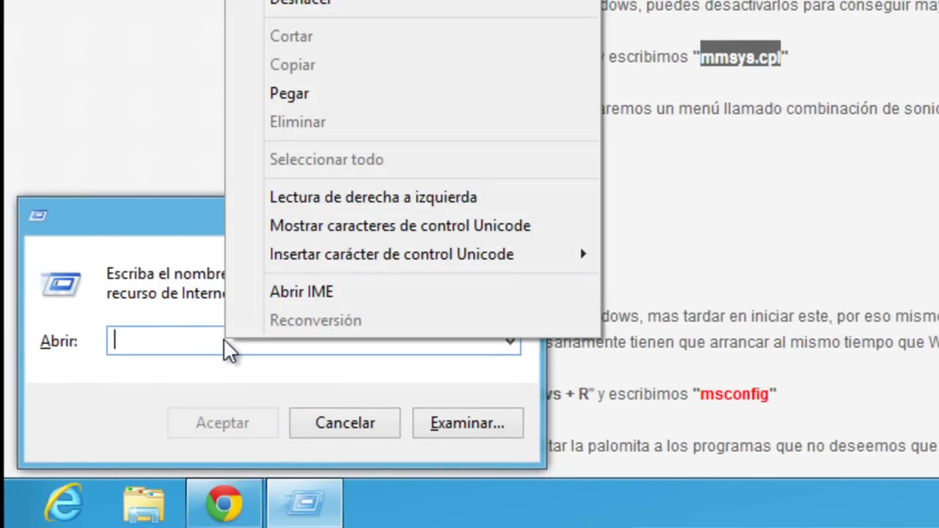
pyautogui.click(279, 100)
pyautogui.click(264, 421)
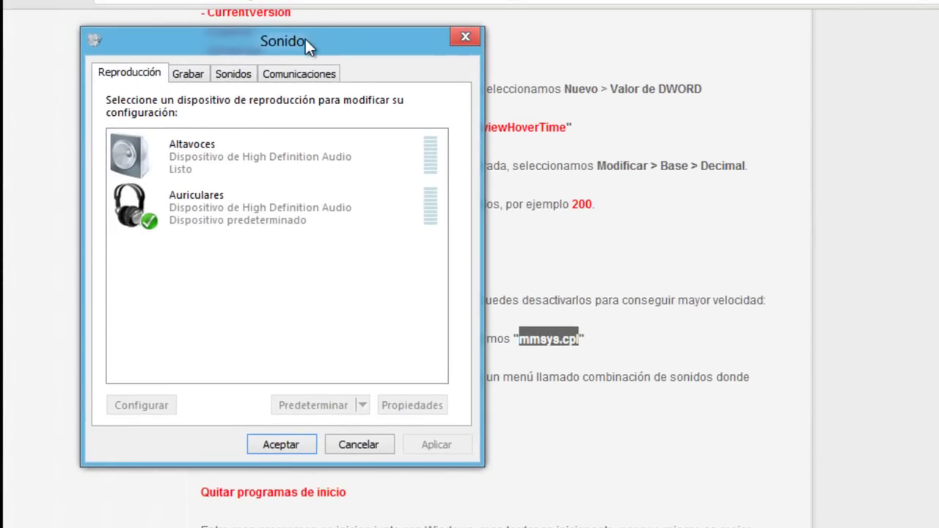
# Step: Set the sound scheme to Sin sonidos in the Sonido settings, then apply and accept the change
pyautogui.moveTo(305, 39); pyautogui.dragTo(892, 44)
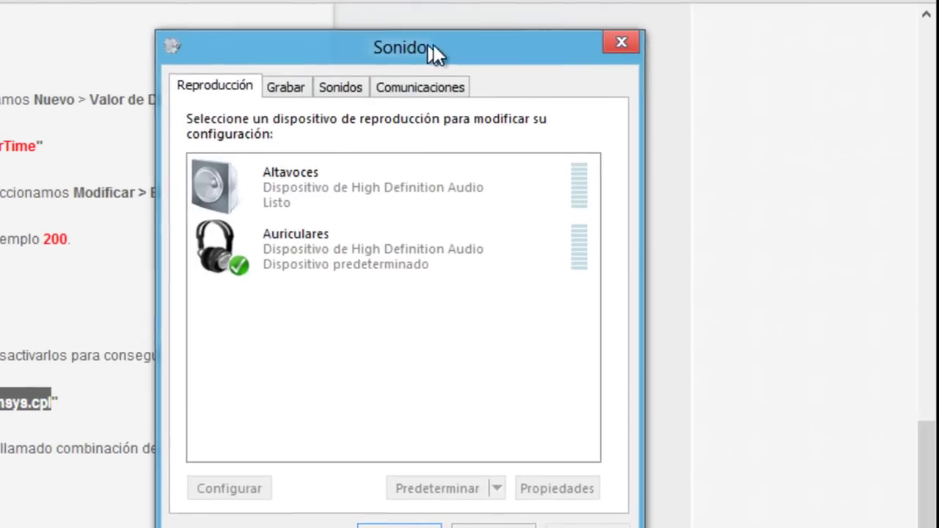
pyautogui.moveTo(433, 45); pyautogui.dragTo(602, 17)
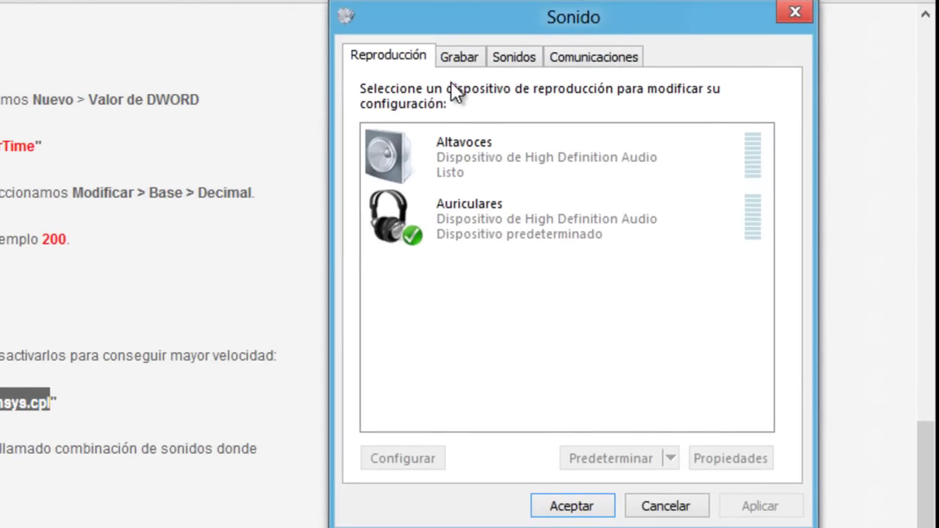
pyautogui.click(515, 59)
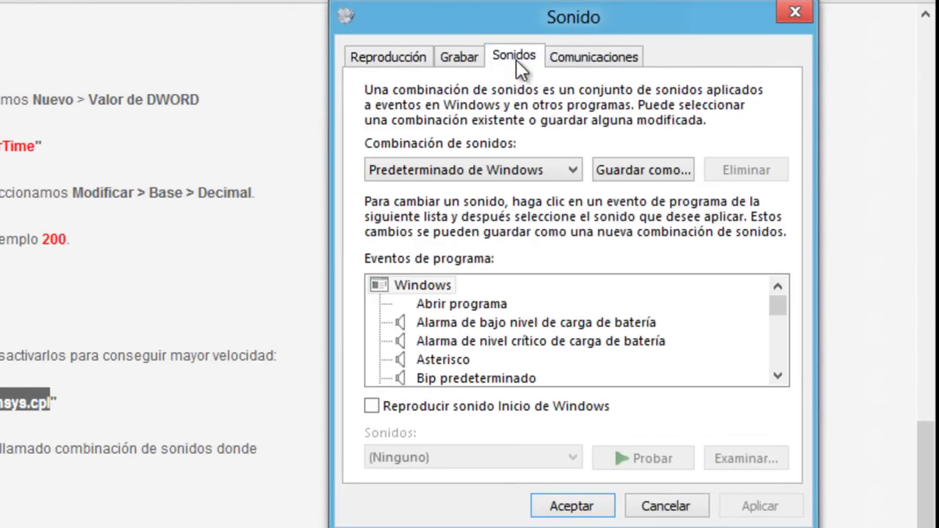
pyautogui.click(447, 173)
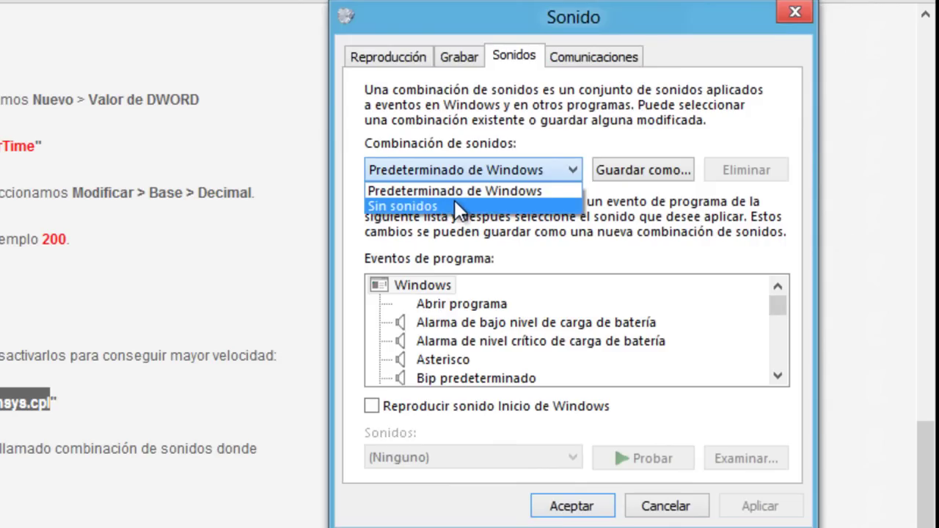
pyautogui.click(459, 208)
pyautogui.click(762, 508)
pyautogui.click(584, 512)
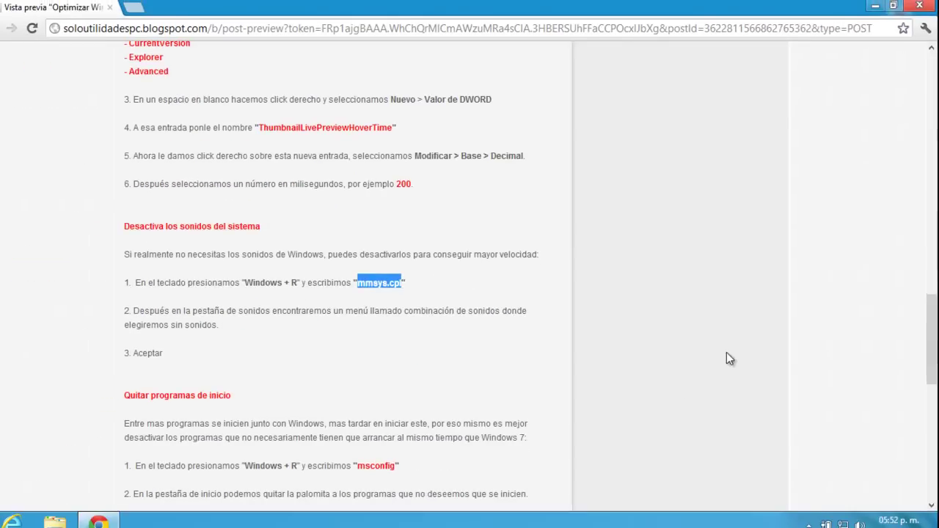
# Step: Show the desktop, check the Sonidos del sistema level in the volume mixer and close the mixer
pyautogui.press('super+d')
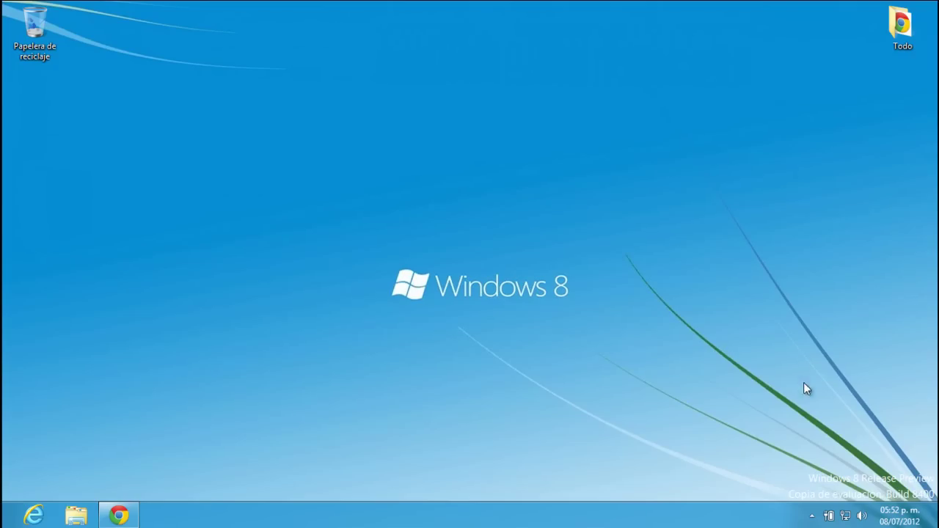
pyautogui.click(860, 516)
pyautogui.click(852, 478)
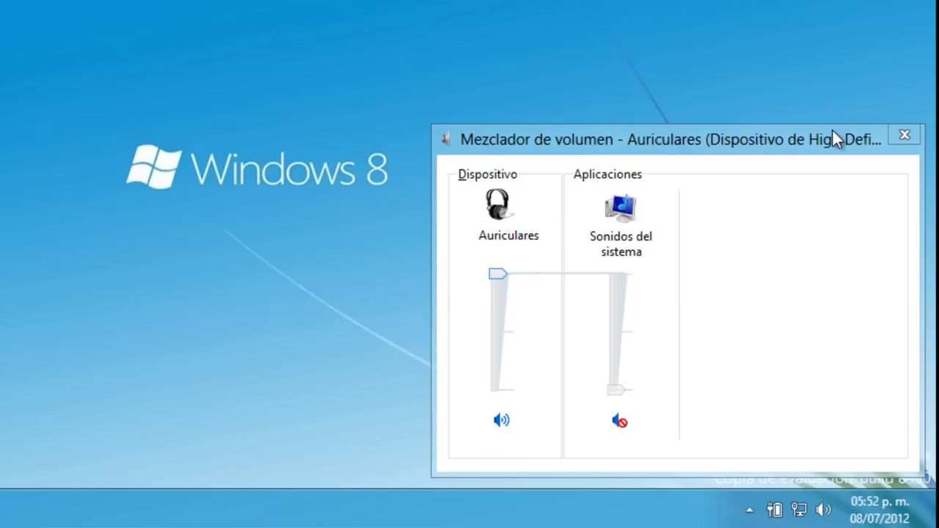
pyautogui.click(913, 134)
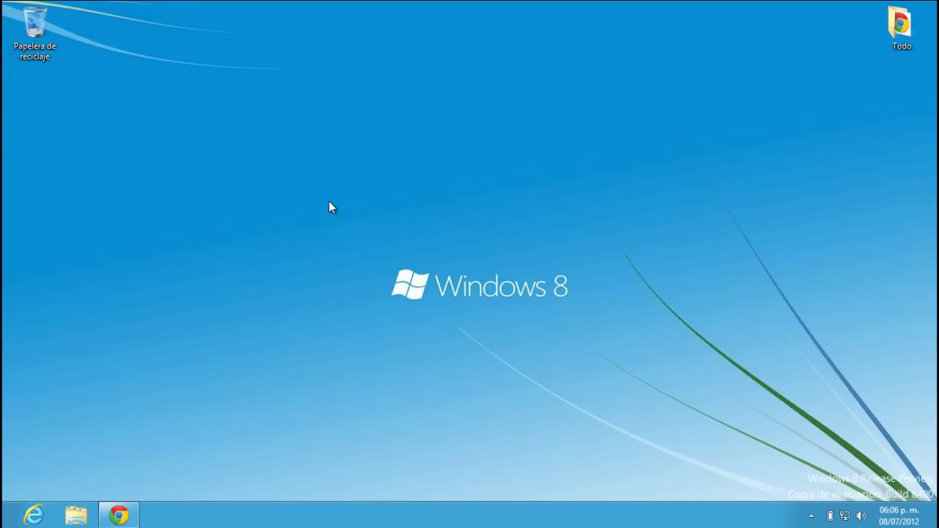
pyautogui.moveTo(353, 237); pyautogui.dragTo(454, 334)
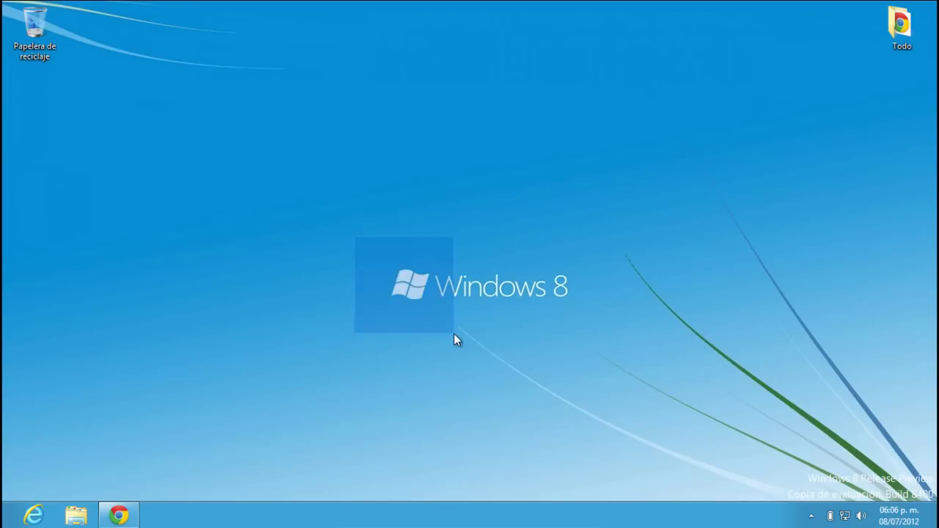
pyautogui.moveTo(609, 334); pyautogui.dragTo(369, 251)
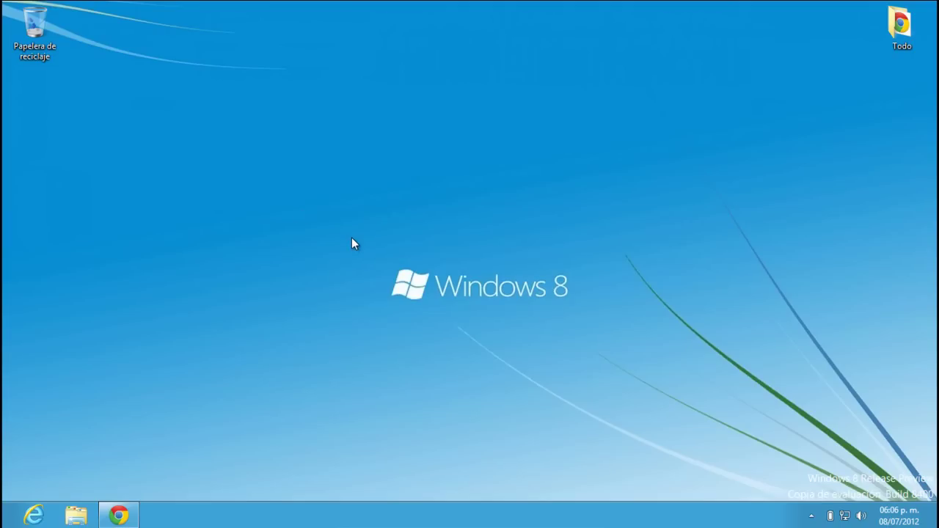
pyautogui.moveTo(367, 239); pyautogui.dragTo(499, 351)
# Step: Open the file explorer at Bibliotecas, shift its window slightly and close it
pyautogui.click(76, 514)
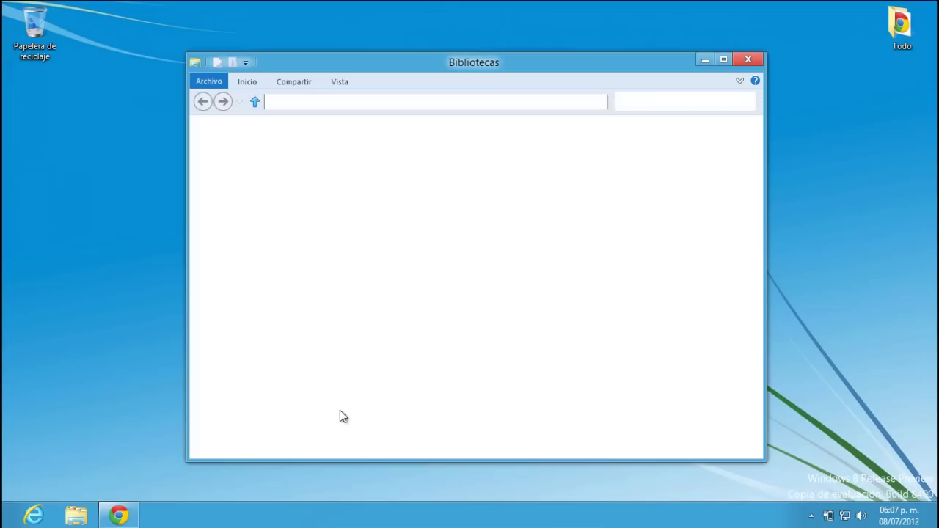
pyautogui.moveTo(568, 70); pyautogui.dragTo(587, 73)
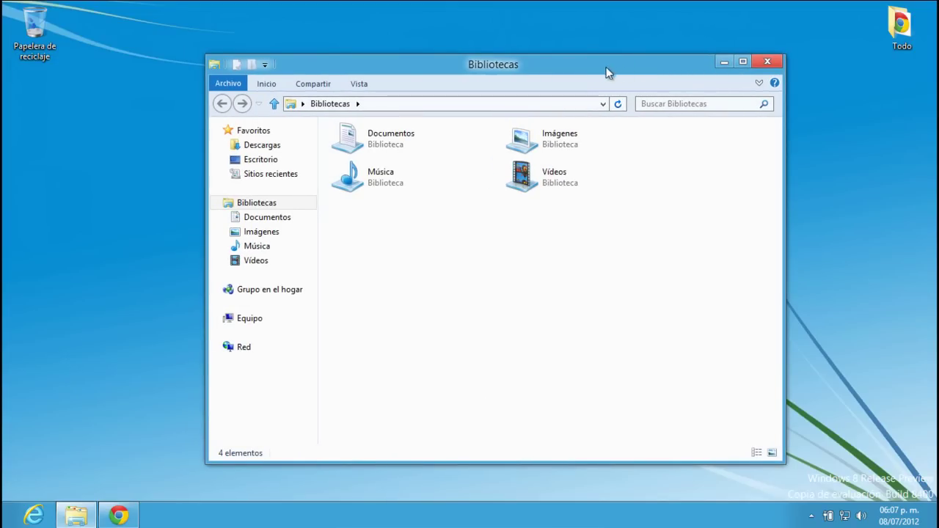
pyautogui.click(768, 61)
pyautogui.moveTo(453, 100); pyautogui.dragTo(593, 296)
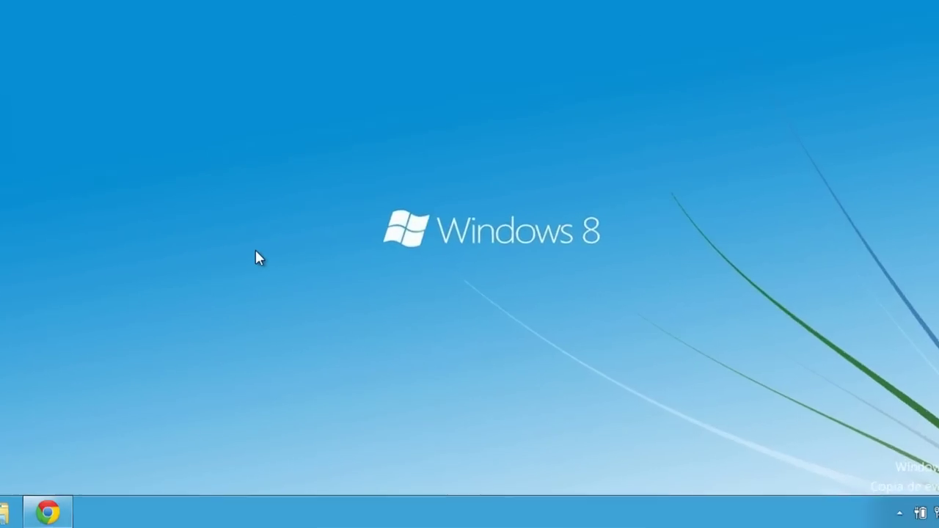
# Step: Save the desktop's window colour settings with Habilitar transparencia disabled and close the personalization window
pyautogui.rightClick(287, 304)
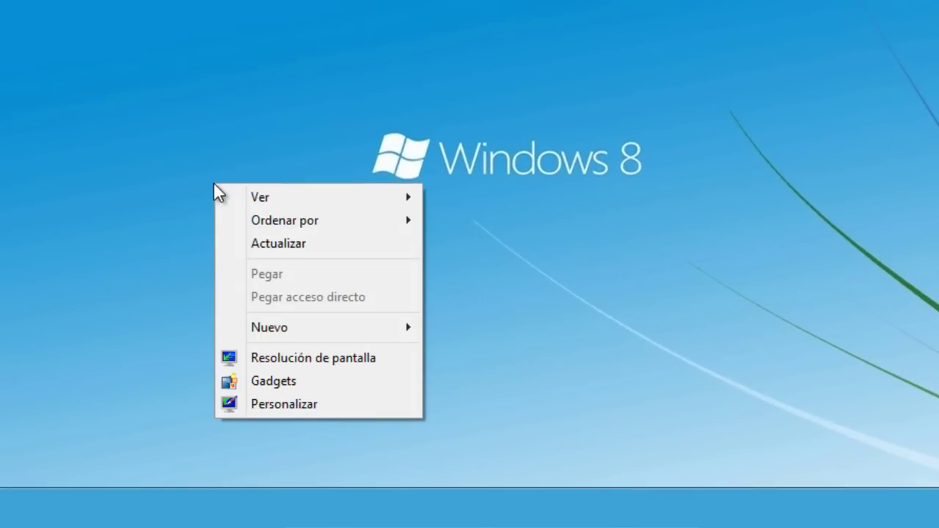
pyautogui.click(319, 406)
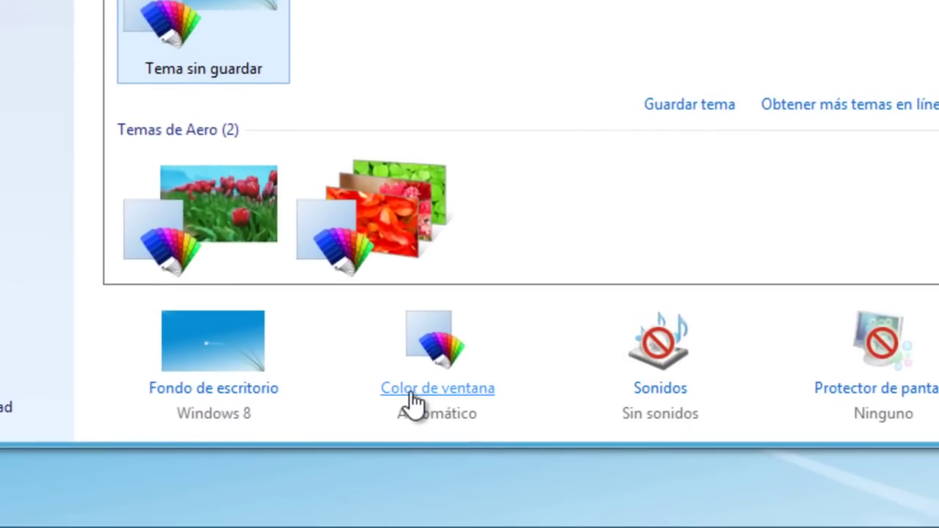
pyautogui.click(416, 396)
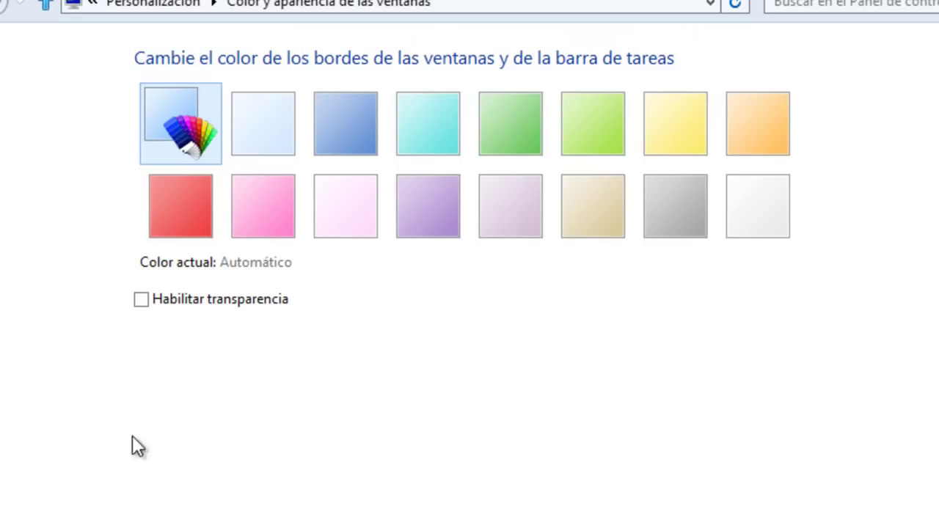
pyautogui.click(152, 306)
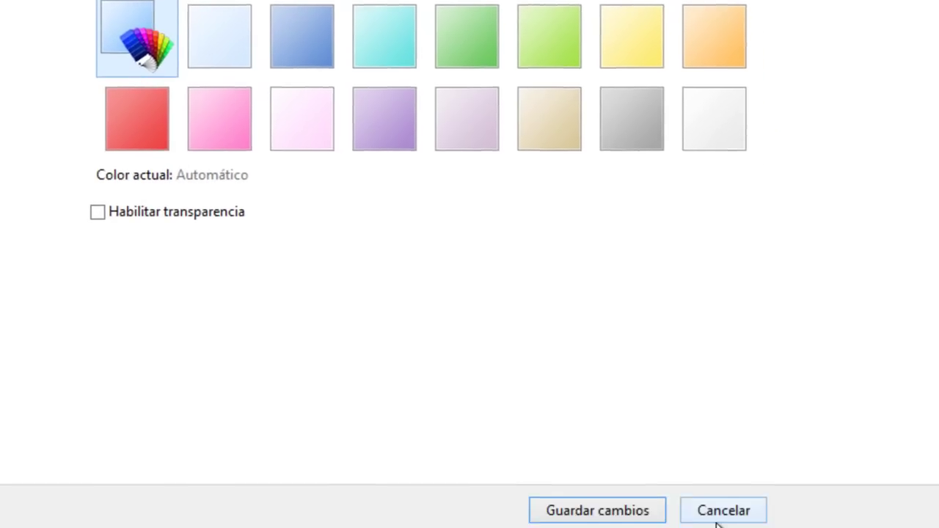
pyautogui.click(562, 492)
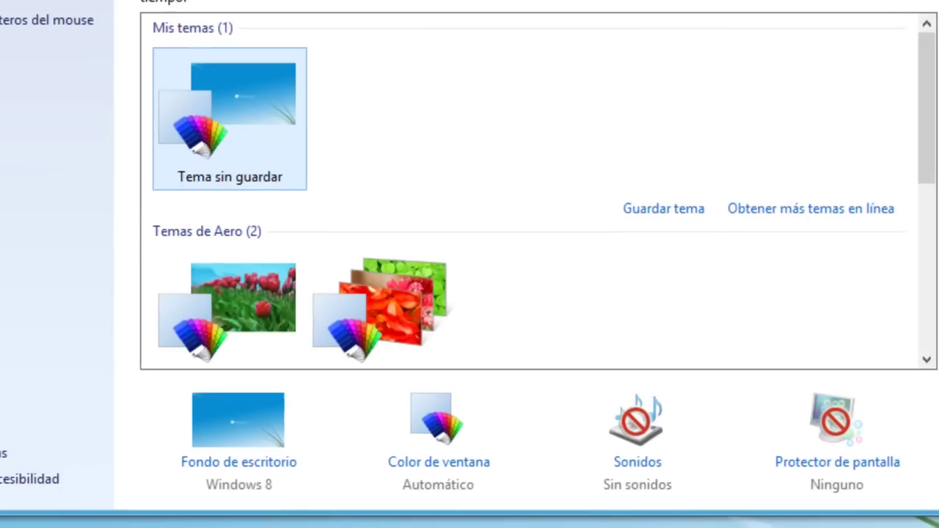
pyautogui.click(836, 2)
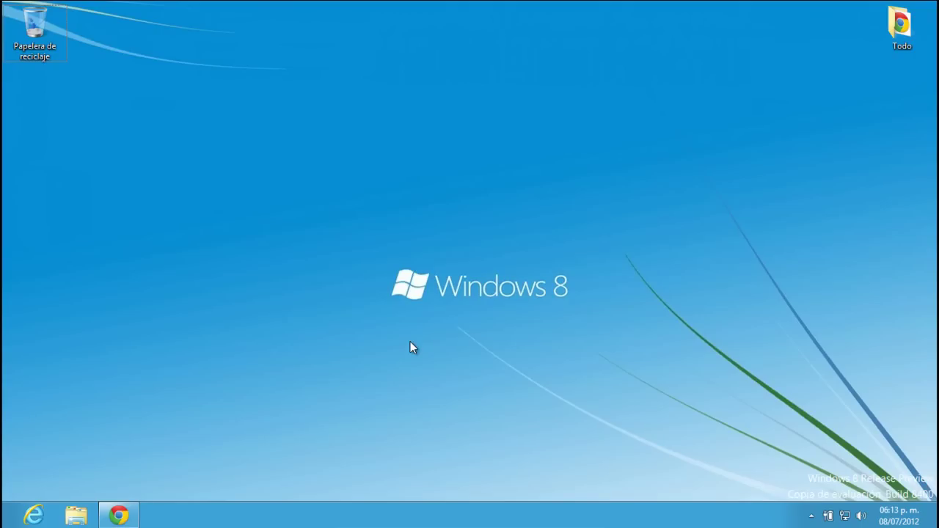
# Step: Open the Buscar charm to view the Windows search and return to the desktop
pyautogui.press('super+c')
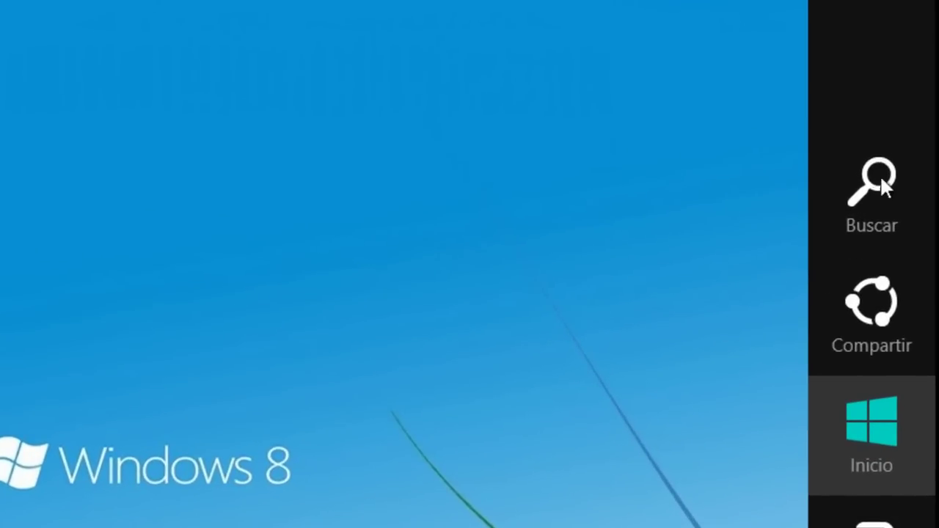
pyautogui.click(865, 218)
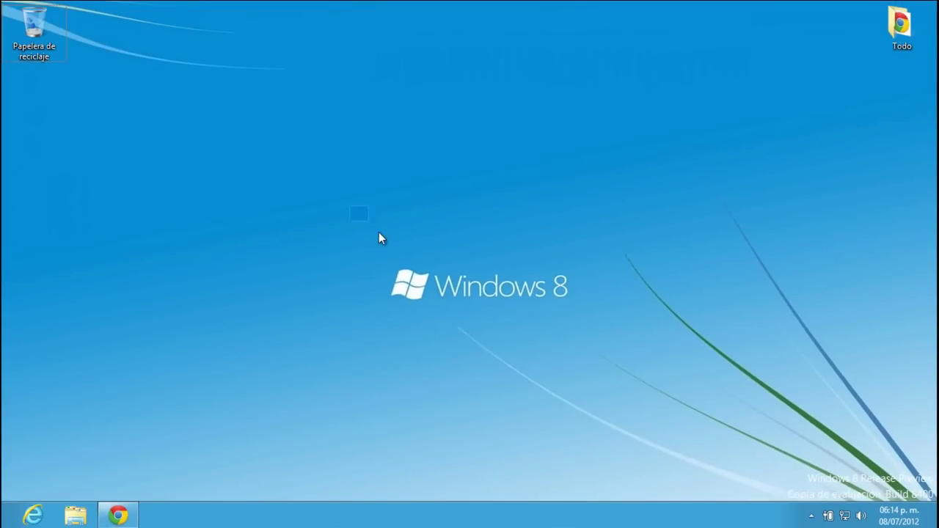
pyautogui.moveTo(379, 234); pyautogui.dragTo(506, 360)
# Step: Switch to Chrome and copy the command services.msc from the article's section Desactiva el índice de búsquedas
pyautogui.click(118, 515)
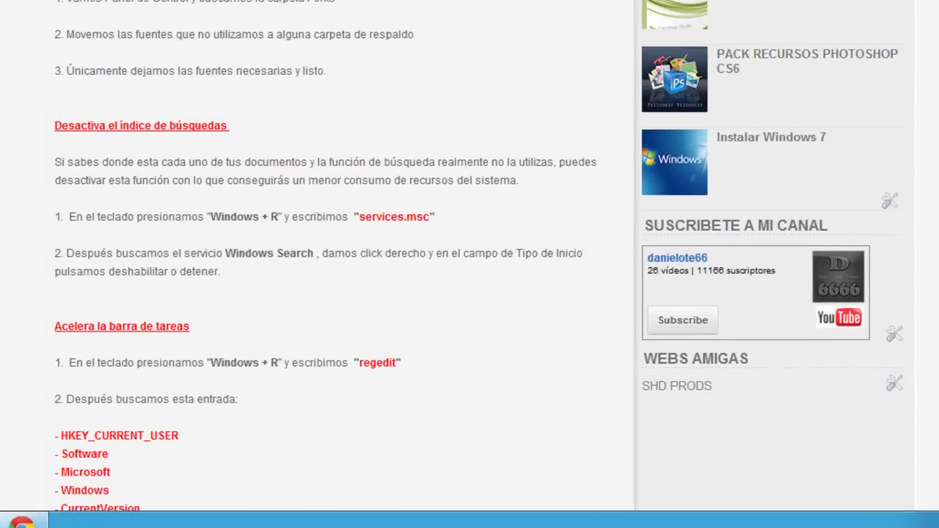
pyautogui.scroll(-1, 293, 206)
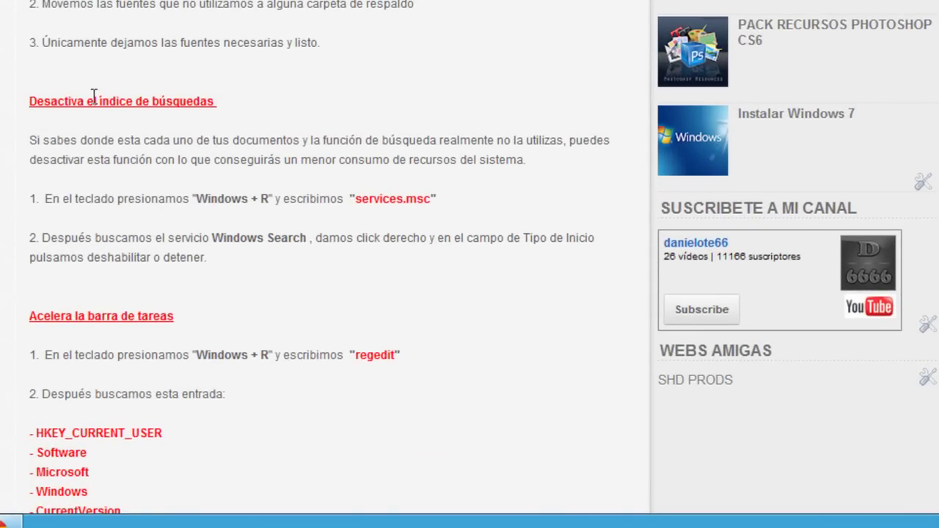
pyautogui.moveTo(354, 198); pyautogui.dragTo(430, 198)
pyautogui.rightClick(414, 199)
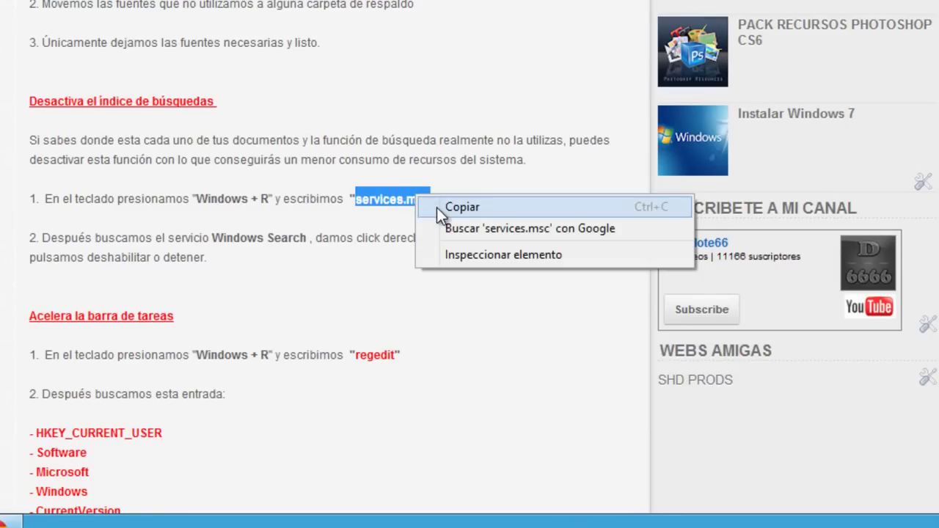
pyautogui.click(440, 208)
pyautogui.click(465, 200)
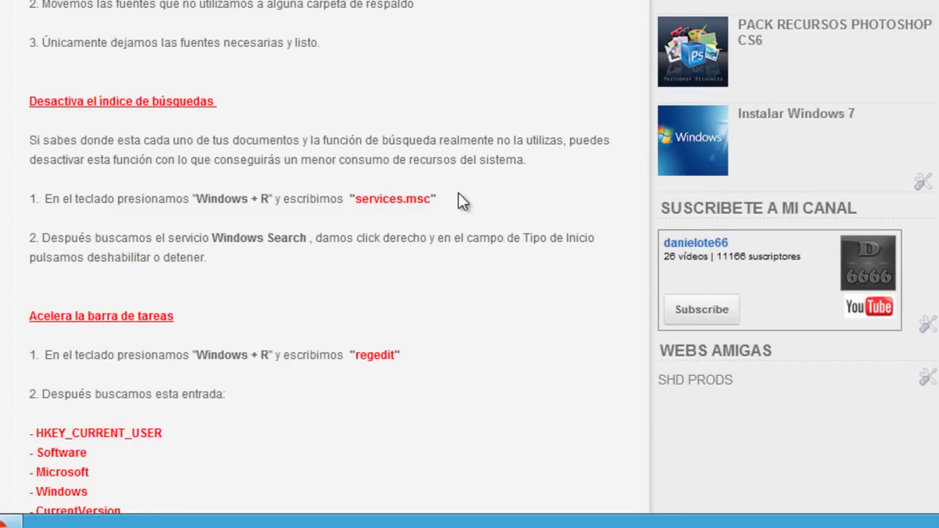
# Step: Open the Servicios console by running the copied command services.msc in place of mmsys.cpl
pyautogui.press('super+r')
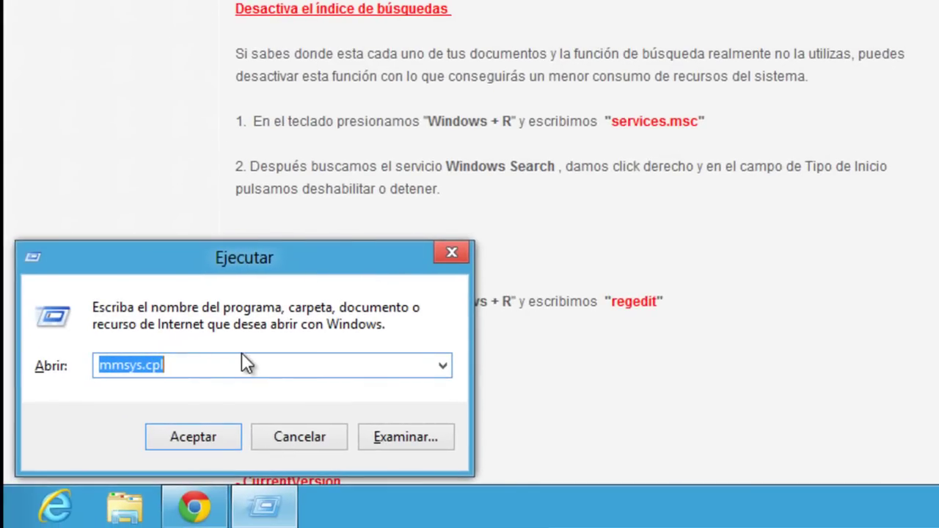
pyautogui.press('BackSpace')
pyautogui.hotkey('ctrl', 'v')
pyautogui.click(222, 435)
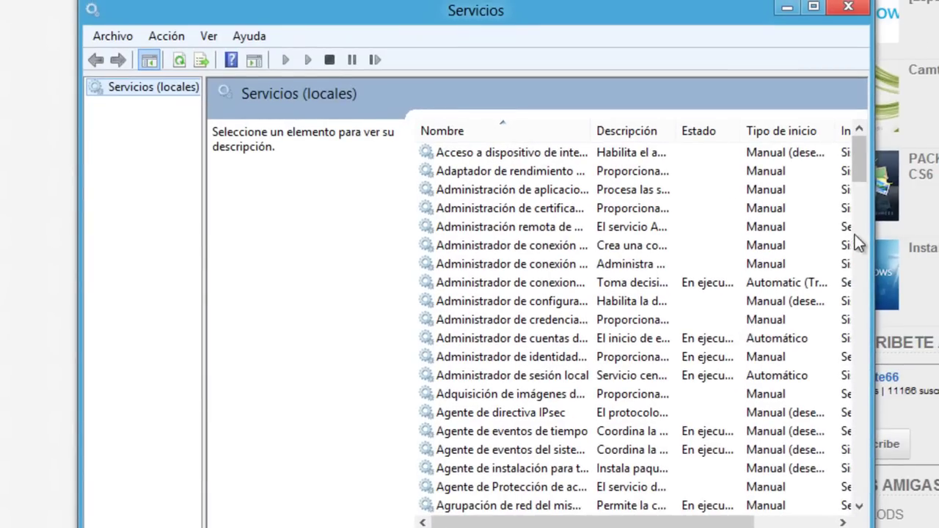
# Step: Stop the Windows Search service and agree to stop its dependent services too
pyautogui.moveTo(865, 166); pyautogui.dragTo(857, 285)
pyautogui.moveTo(757, 206); pyautogui.dragTo(755, 503)
pyautogui.click(251, 422)
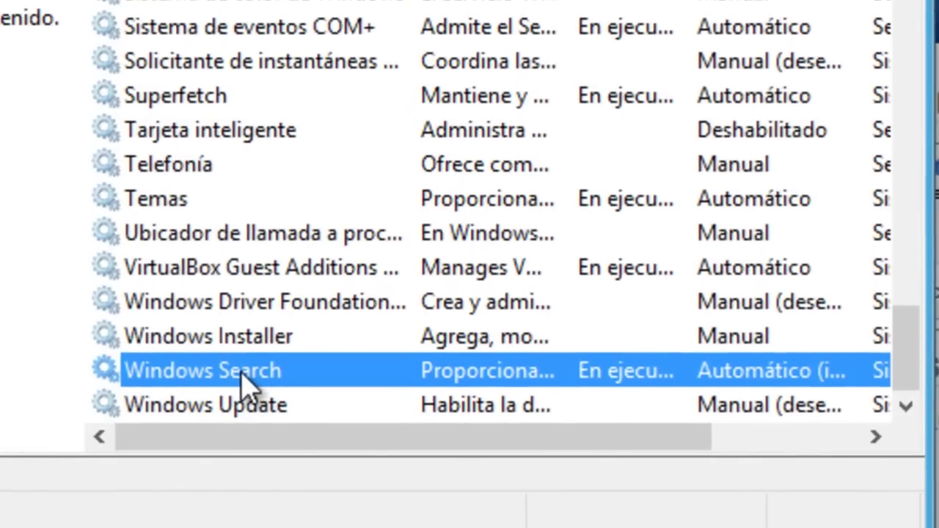
pyautogui.rightClick(242, 372)
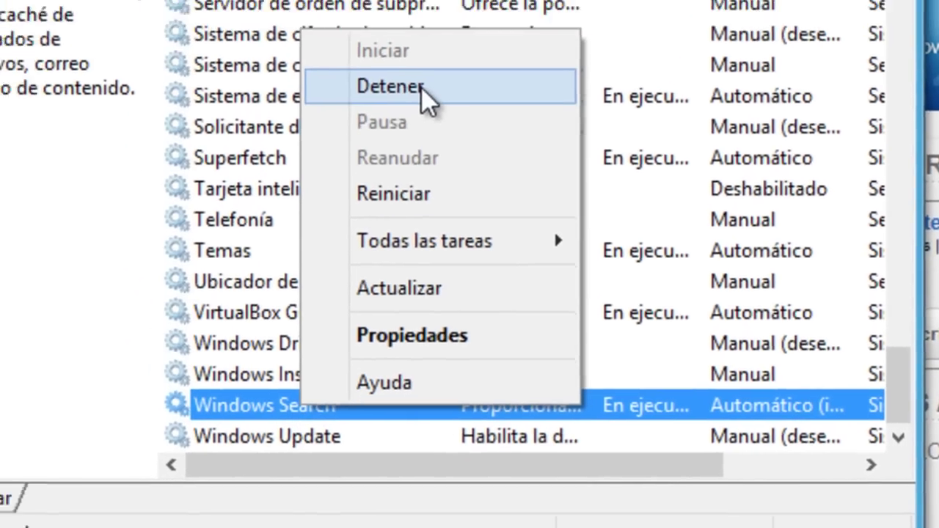
pyautogui.click(373, 63)
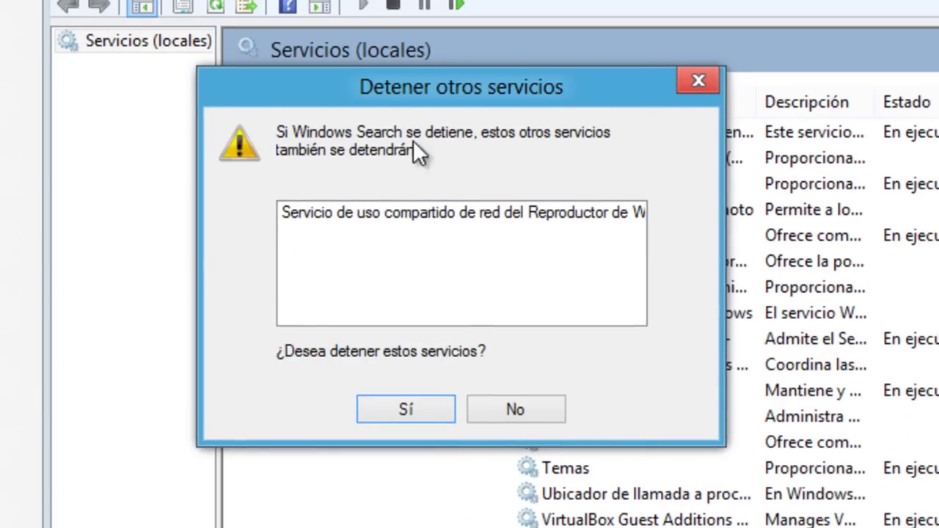
pyautogui.click(392, 411)
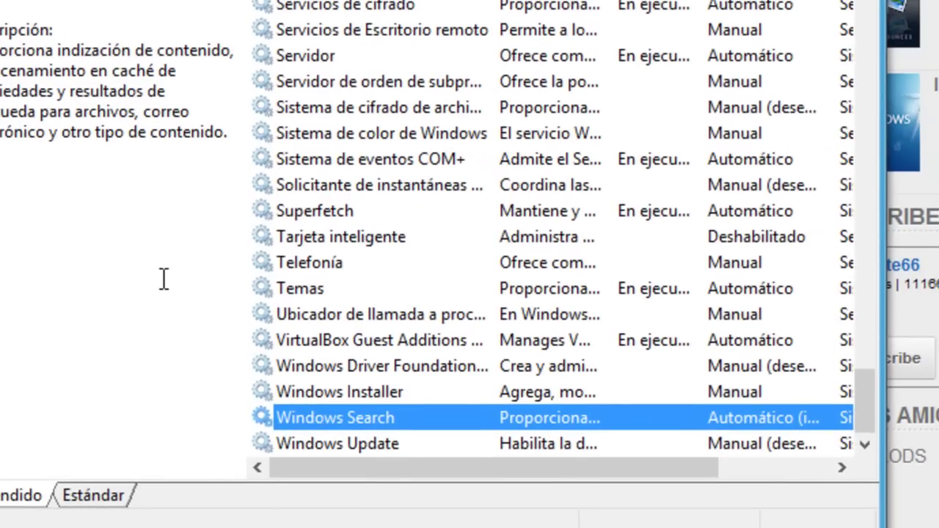
# Step: Check the actions available for the Windows Search service, then close the Servicios console and Chrome
pyautogui.rightClick(318, 419)
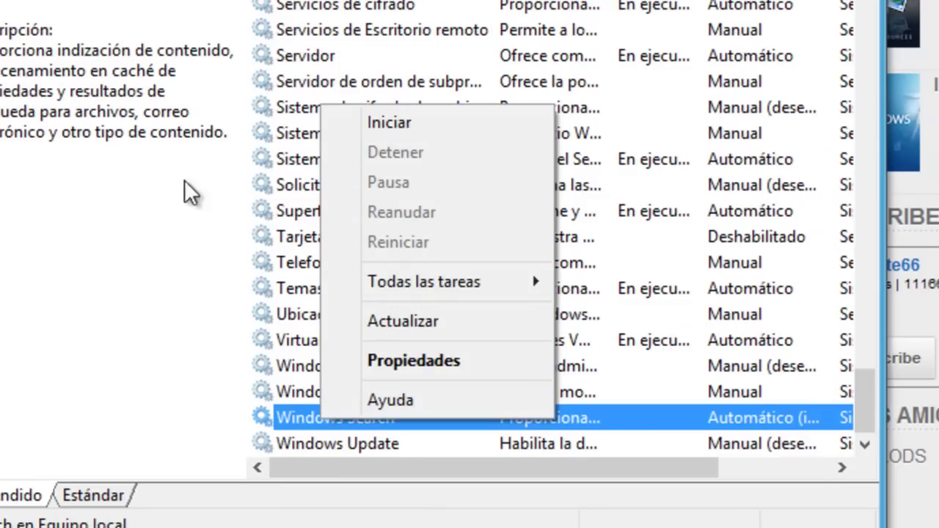
pyautogui.press('Escape')
pyautogui.click(603, 48)
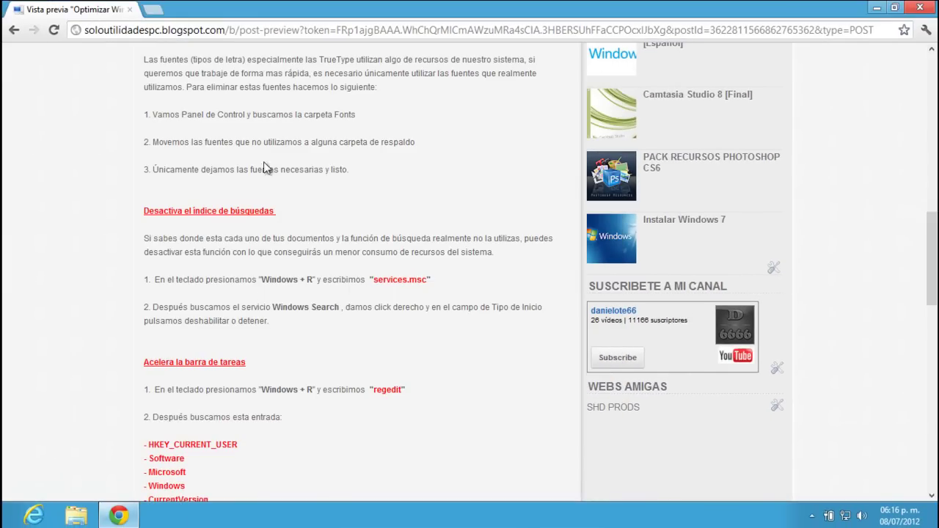
pyautogui.click(918, 8)
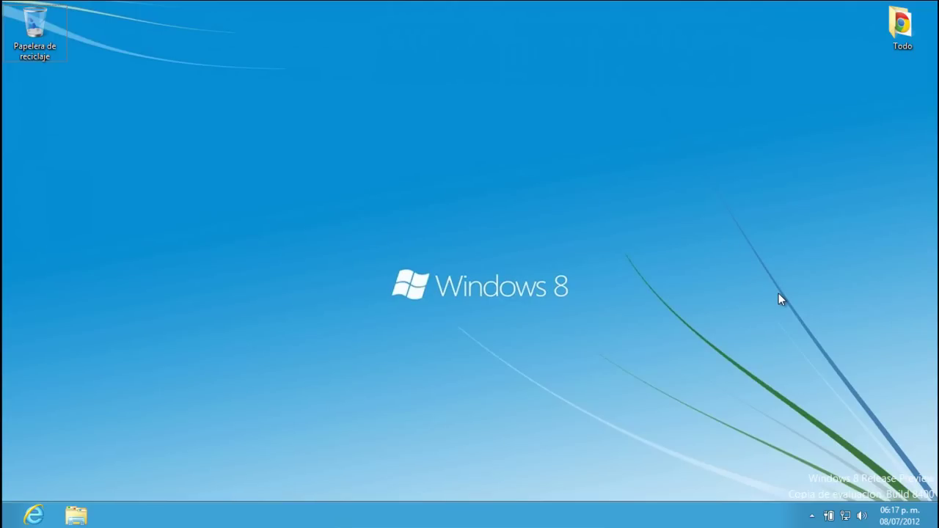
pyautogui.moveTo(485, 193); pyautogui.dragTo(562, 332)
pyautogui.moveTo(380, 199); pyautogui.dragTo(606, 355)
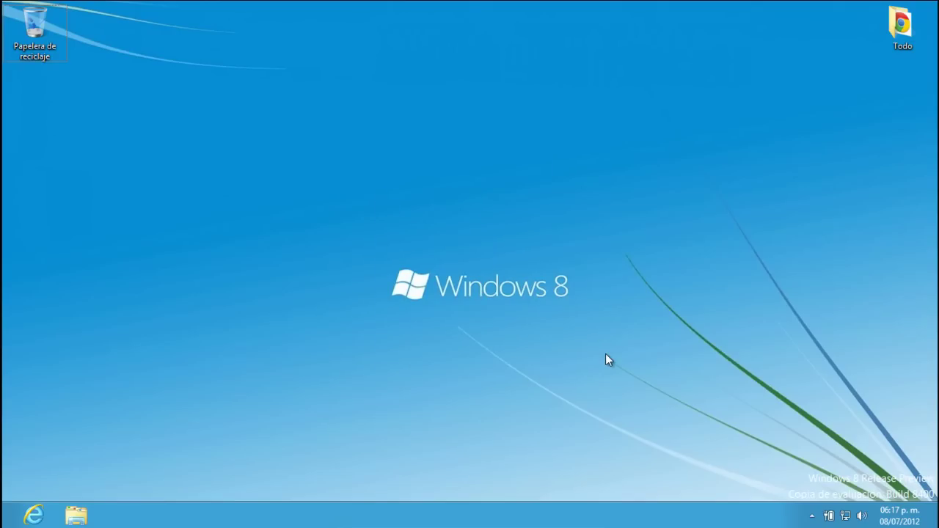